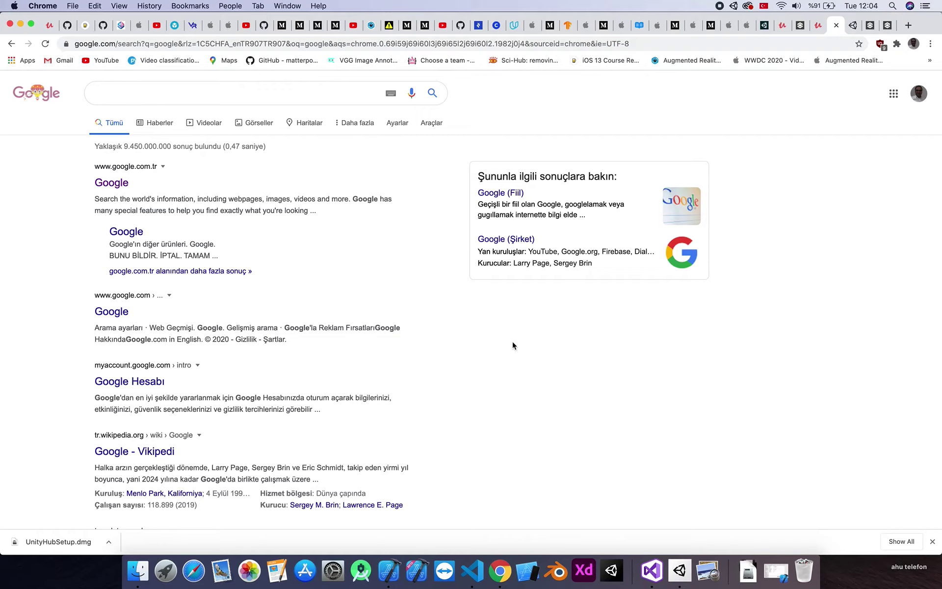
Step: Search Google for 'unity hub' and open Unity's Download page
{"action": "left_click", "coordinate": [121, 95]}
{"action": "type", "text": "uni"}
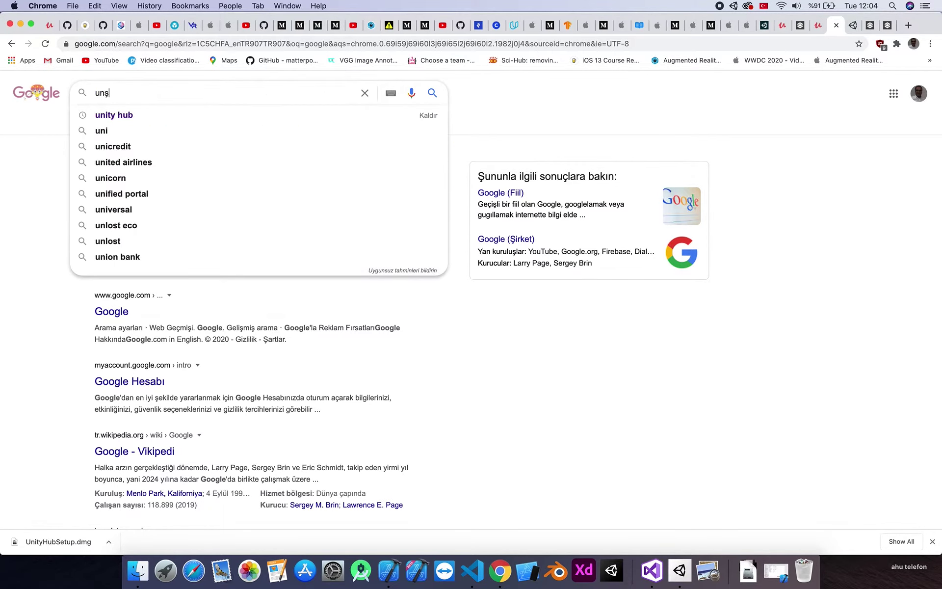
{"action": "key", "text": "BackSpace"}
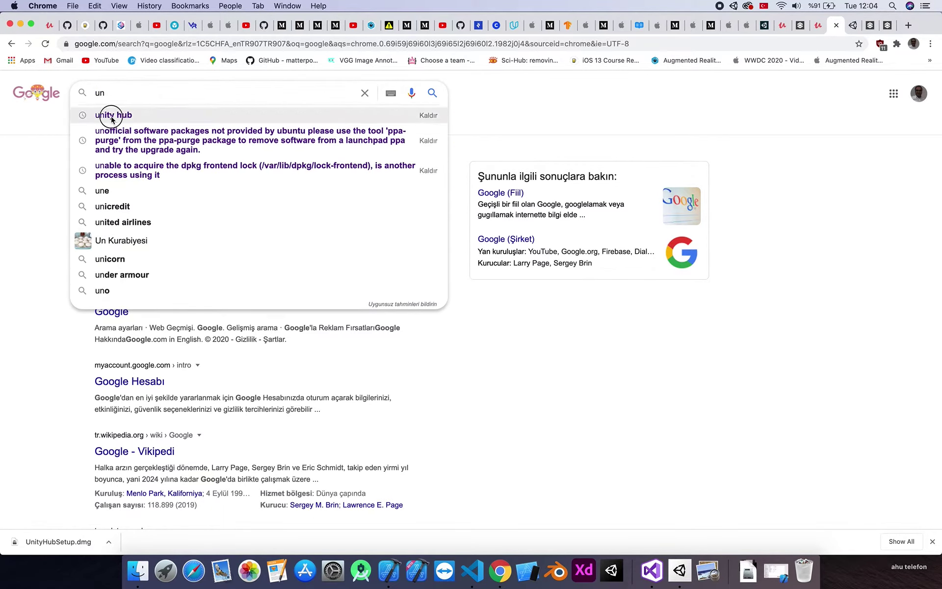
{"action": "left_click", "coordinate": [111, 115]}
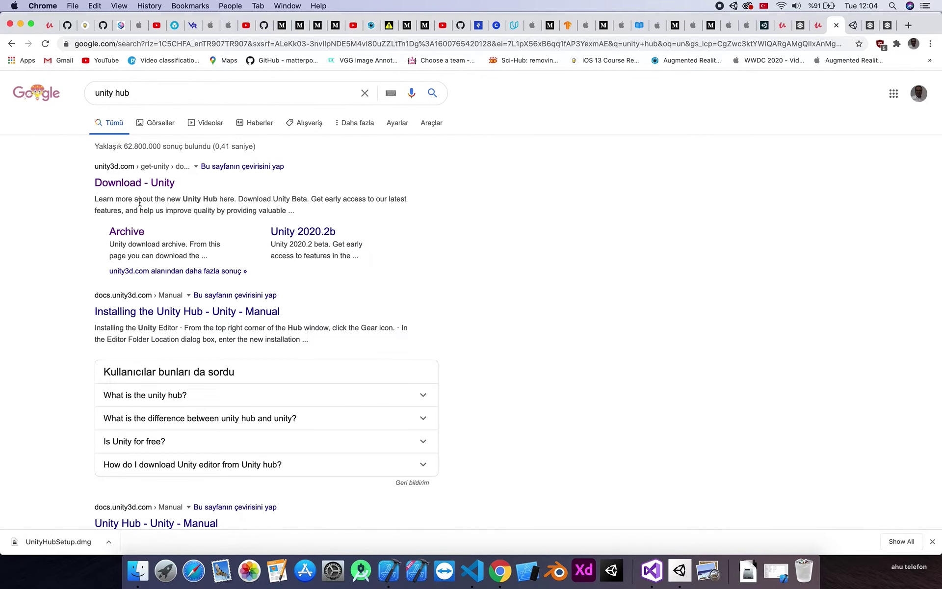
{"action": "left_click", "coordinate": [148, 188]}
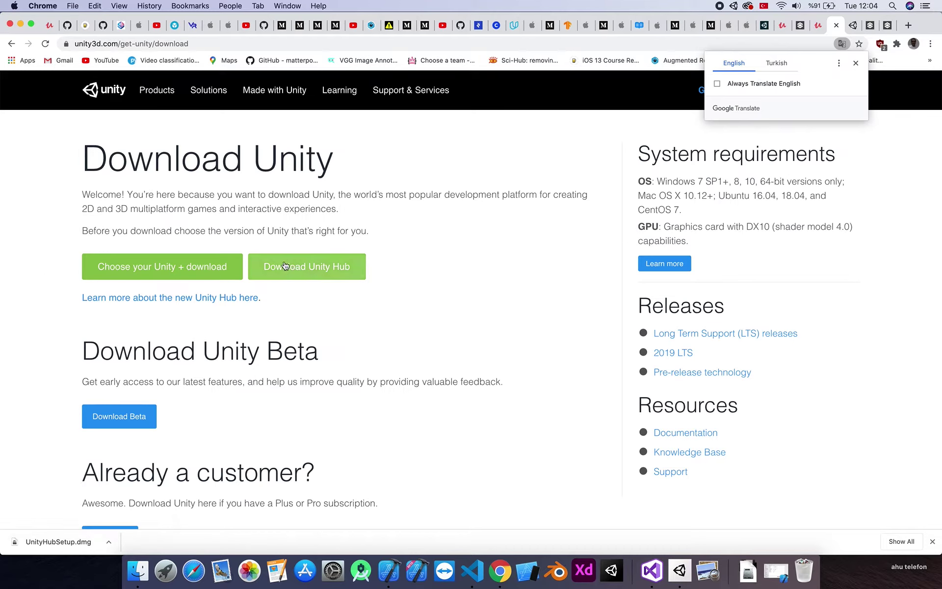
Step: Download the Unity Hub installer, pause the duplicate download, and reveal UnityHubSetup.dmg in Finder
{"action": "left_click", "coordinate": [301, 274]}
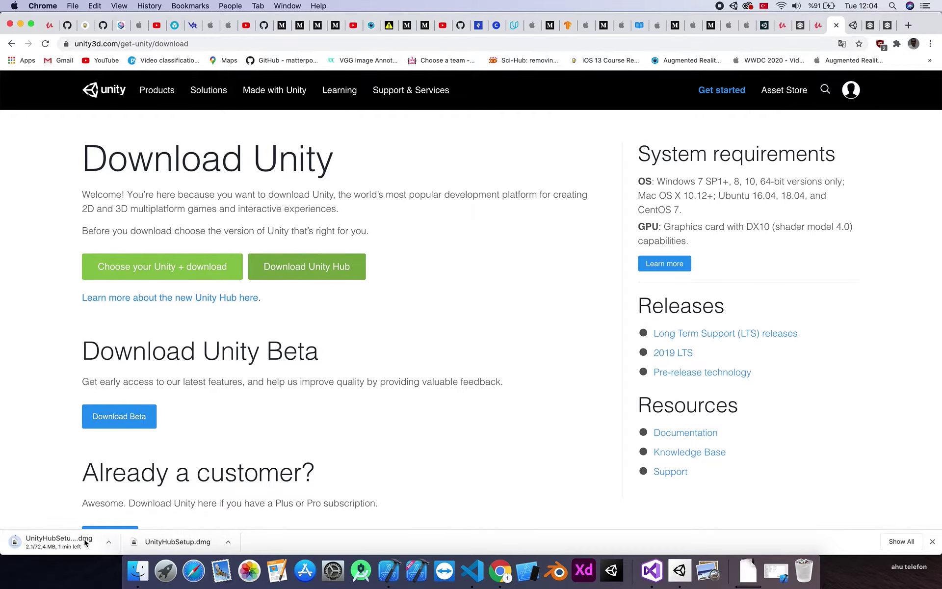
{"action": "left_click", "coordinate": [108, 542]}
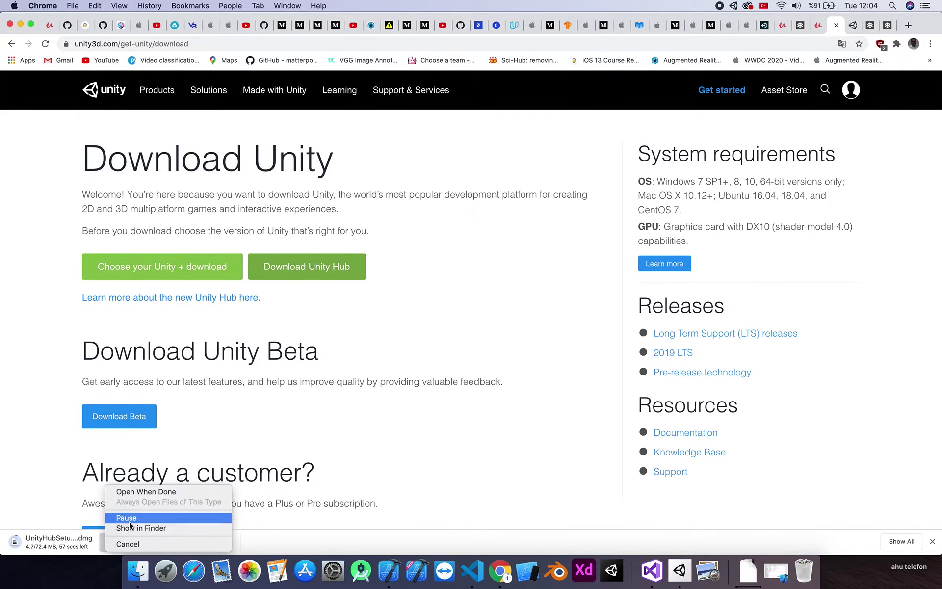
{"action": "left_click", "coordinate": [131, 516]}
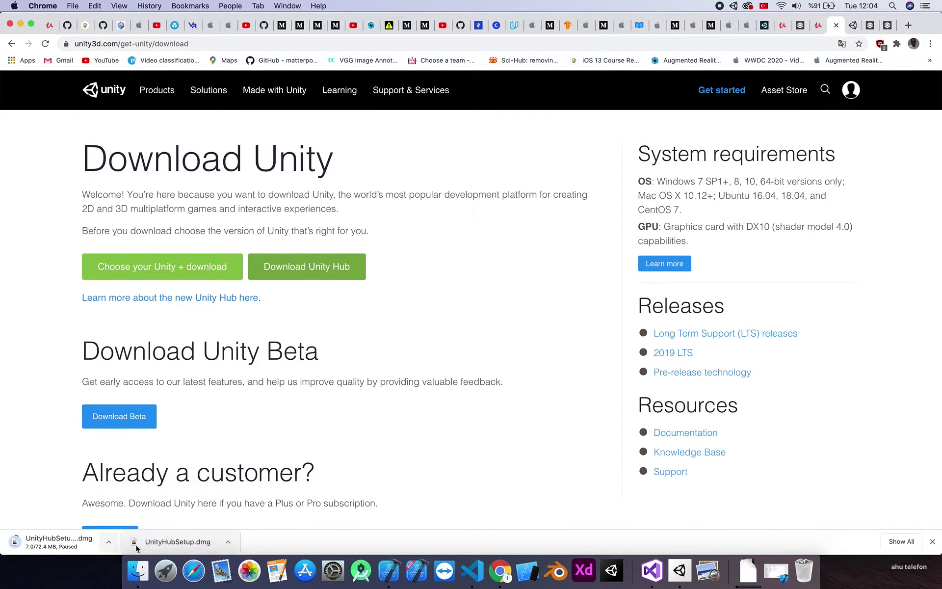
{"action": "left_click", "coordinate": [228, 542]}
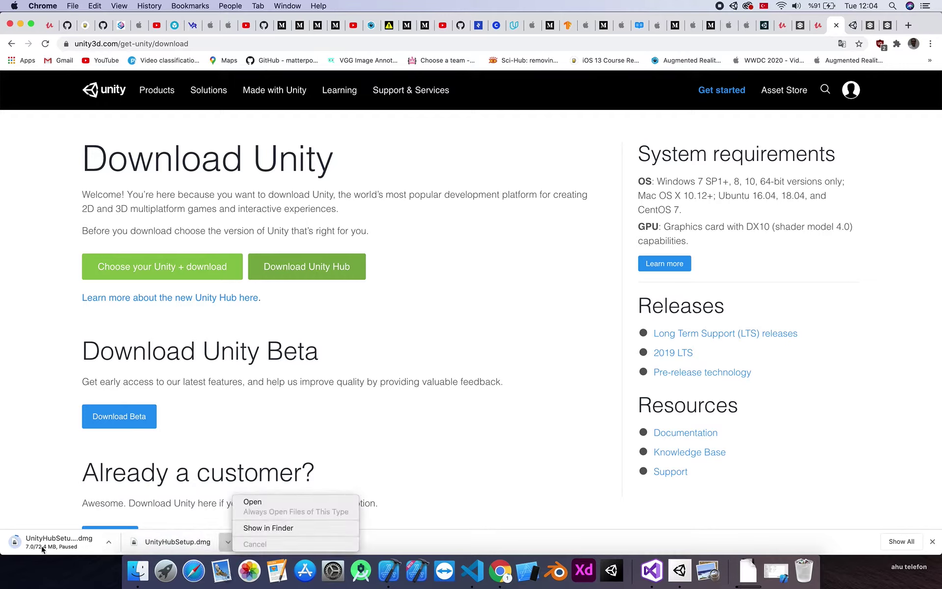
{"action": "left_click", "coordinate": [299, 528]}
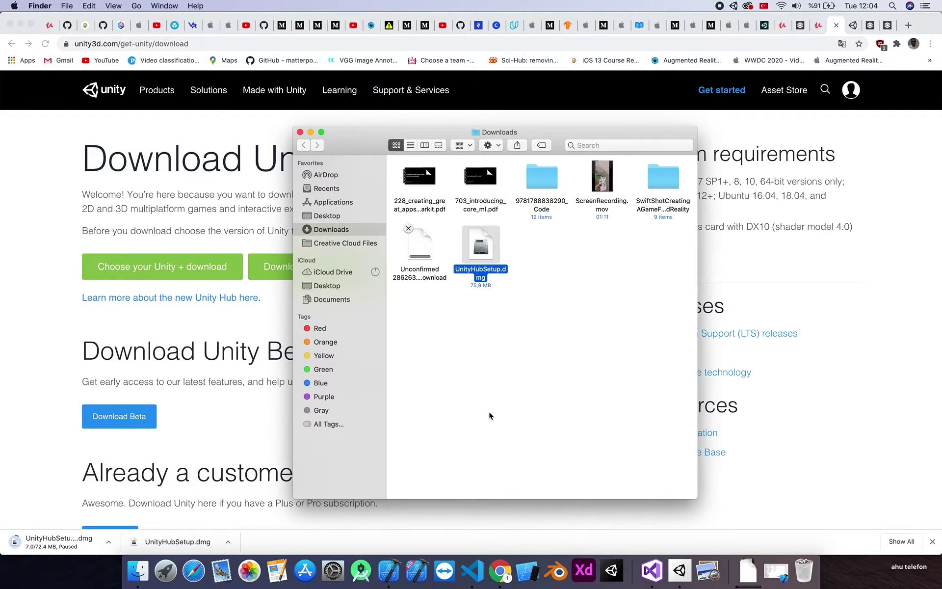
Step: Cancel the unconfirmed duplicate download, then open UnityHubSetup.dmg and decline its license terms
{"action": "left_click", "coordinate": [490, 367]}
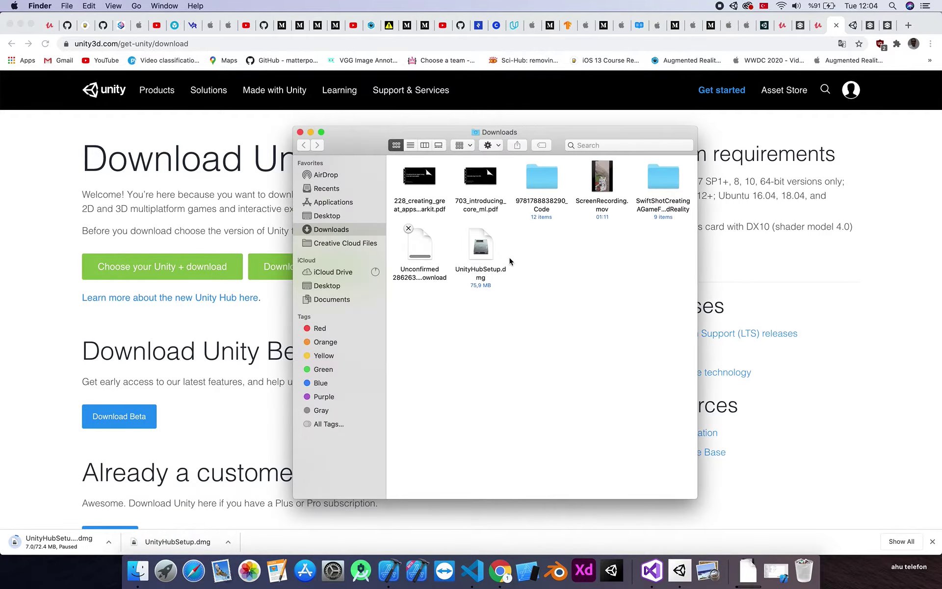
{"action": "left_click", "coordinate": [408, 228]}
{"action": "double_click", "coordinate": [421, 249]}
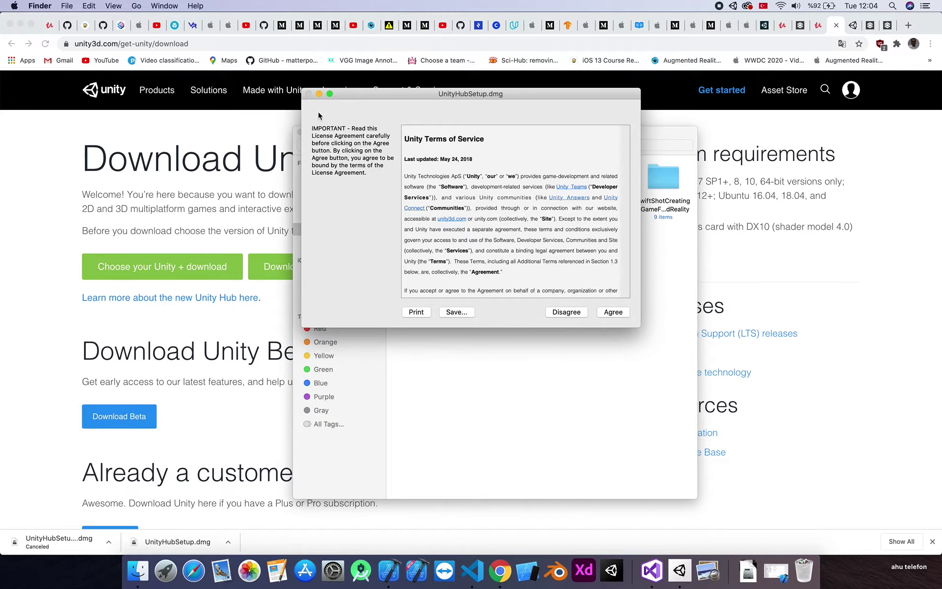
{"action": "left_click", "coordinate": [575, 313]}
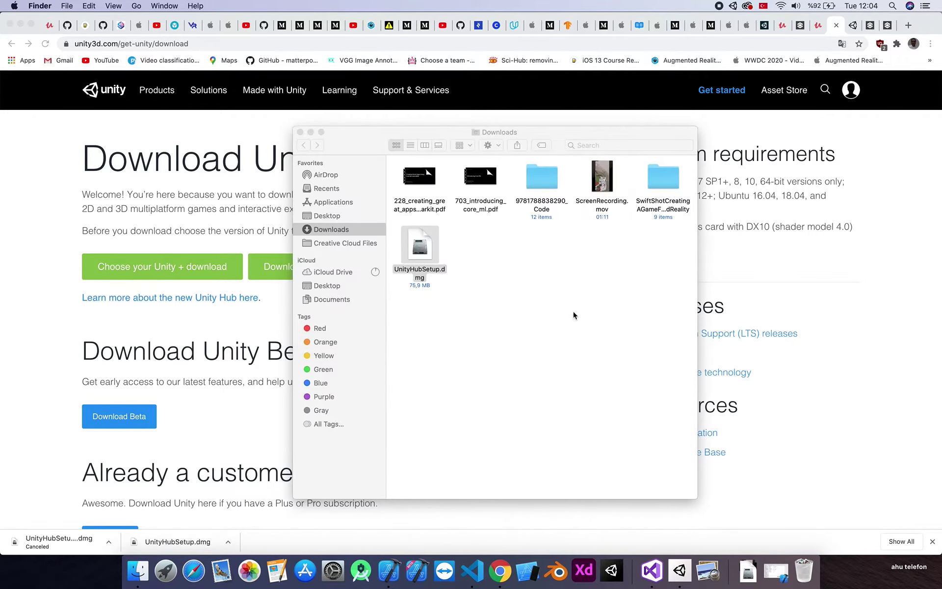
Step: Close the Downloads window, launch Unity Hub from the Dock and shift its window right
{"action": "left_click", "coordinate": [300, 132]}
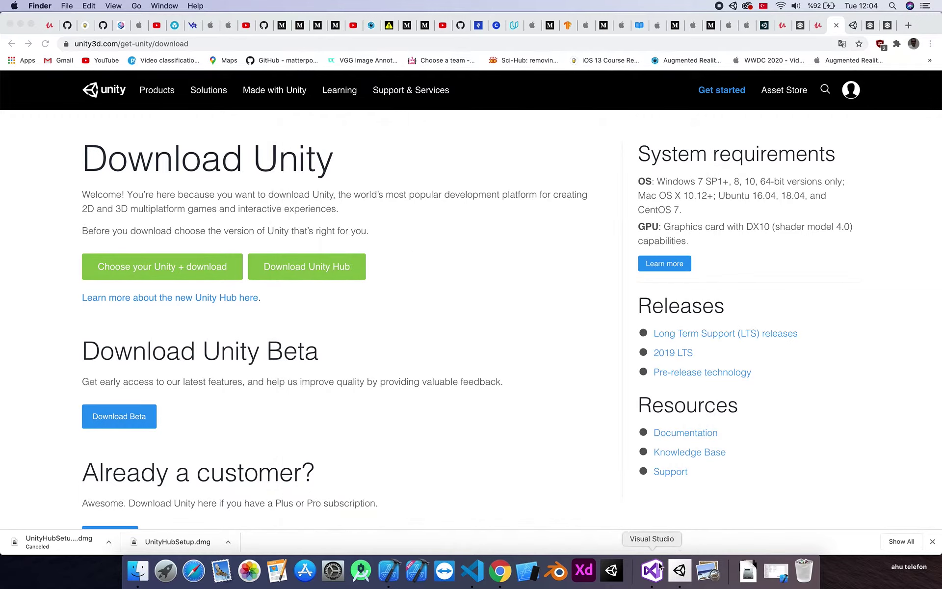
{"action": "left_click", "coordinate": [680, 571]}
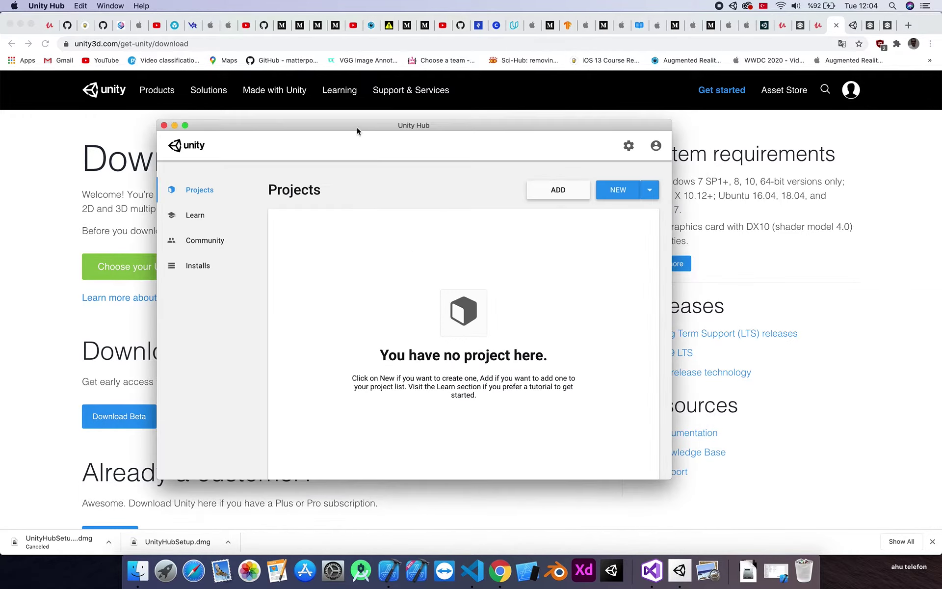
{"action": "left_click_drag", "start_coordinate": [356, 125], "coordinate": [417, 125]}
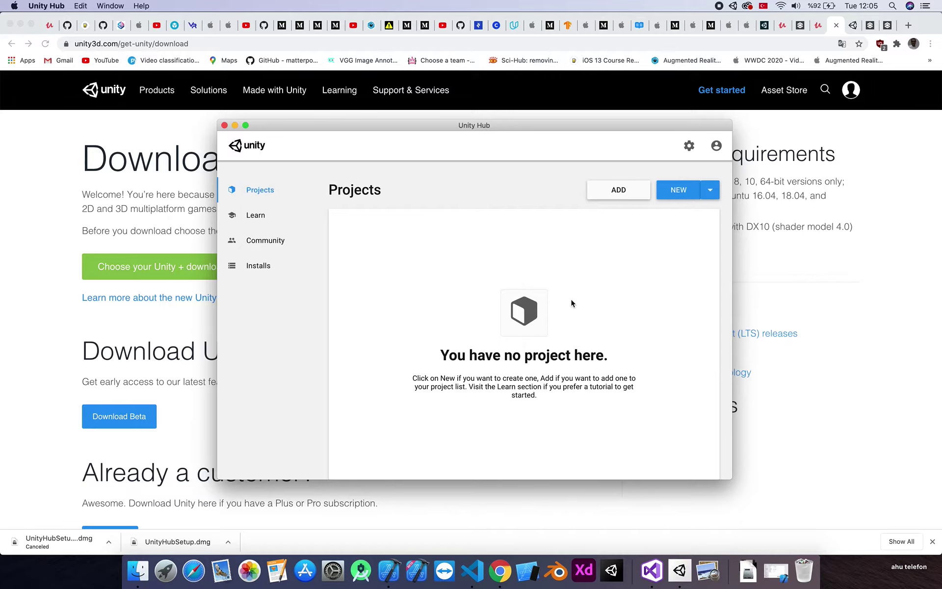
Step: Browse the Learn and Community pages, ending on Installs with 2020.1.3f1, 2019.4.9f1 and 2019.1.11f1
{"action": "left_click", "coordinate": [260, 220]}
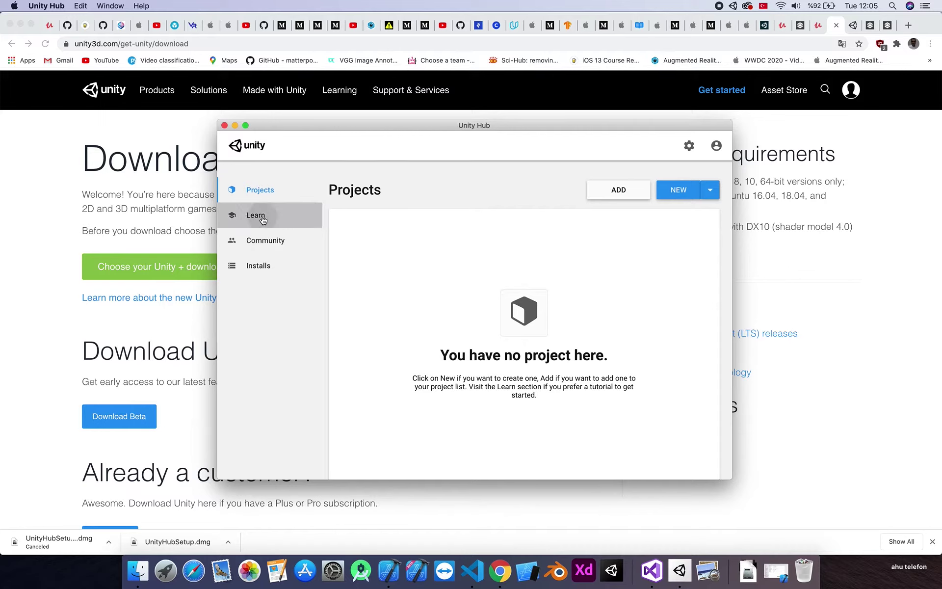
{"action": "scroll", "coordinate": [428, 351], "scroll_direction": "down", "scroll_amount": 5}
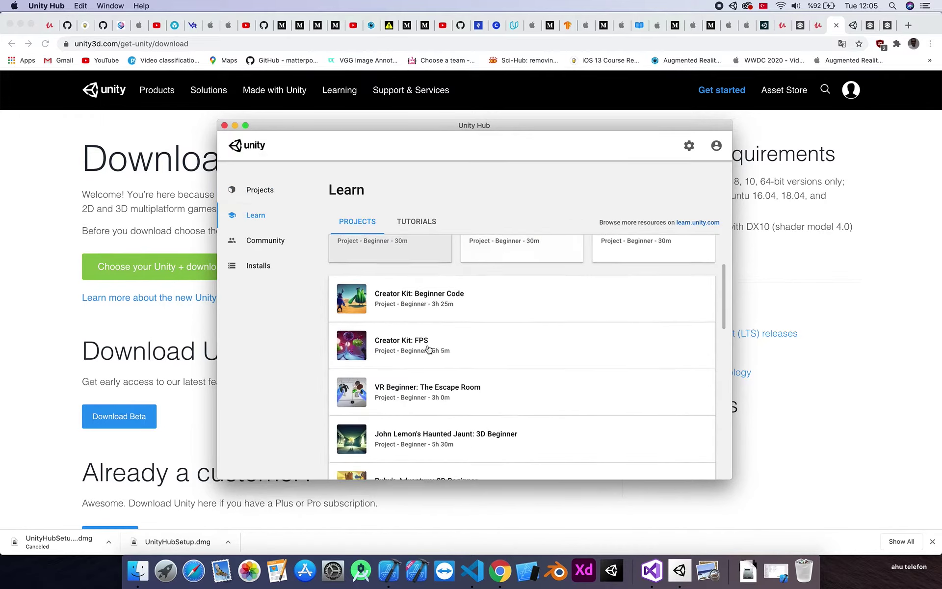
{"action": "scroll", "coordinate": [503, 358], "scroll_direction": "down", "scroll_amount": 3}
{"action": "scroll", "coordinate": [502, 358], "scroll_direction": "up", "scroll_amount": 10}
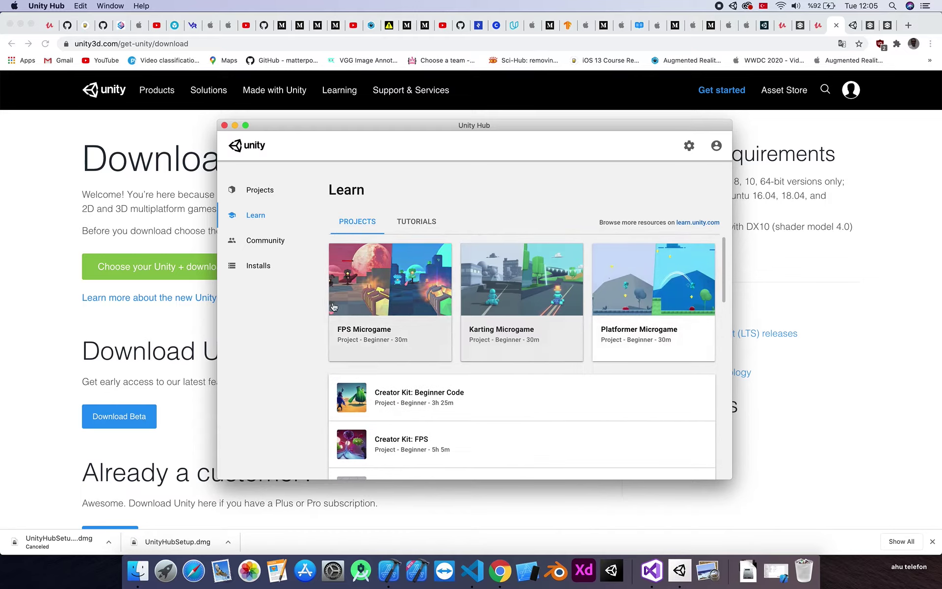
{"action": "left_click", "coordinate": [263, 248]}
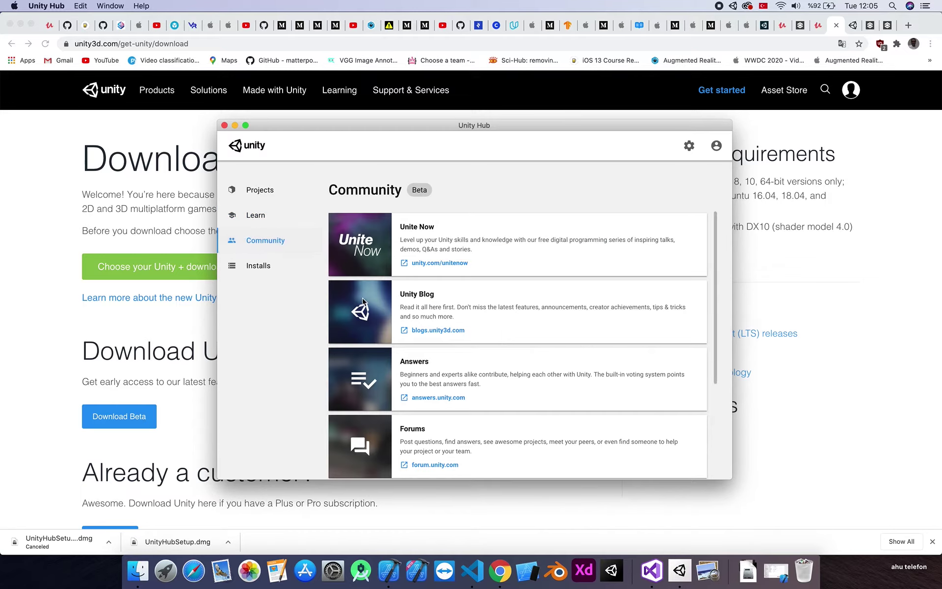
{"action": "scroll", "coordinate": [495, 363], "scroll_direction": "down", "scroll_amount": 3}
{"action": "scroll", "coordinate": [511, 378], "scroll_direction": "down", "scroll_amount": 3}
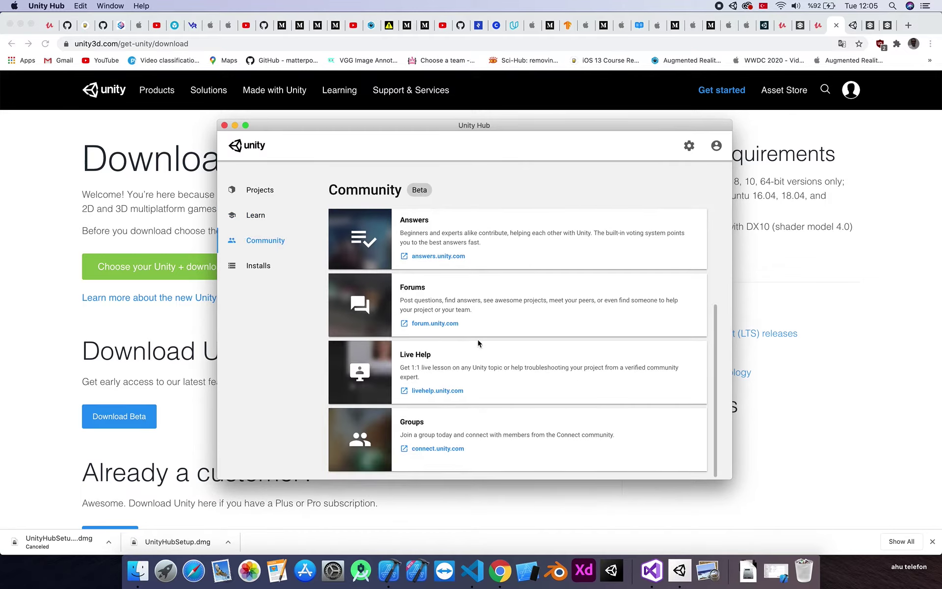
{"action": "scroll", "coordinate": [545, 351], "scroll_direction": "up", "scroll_amount": 5}
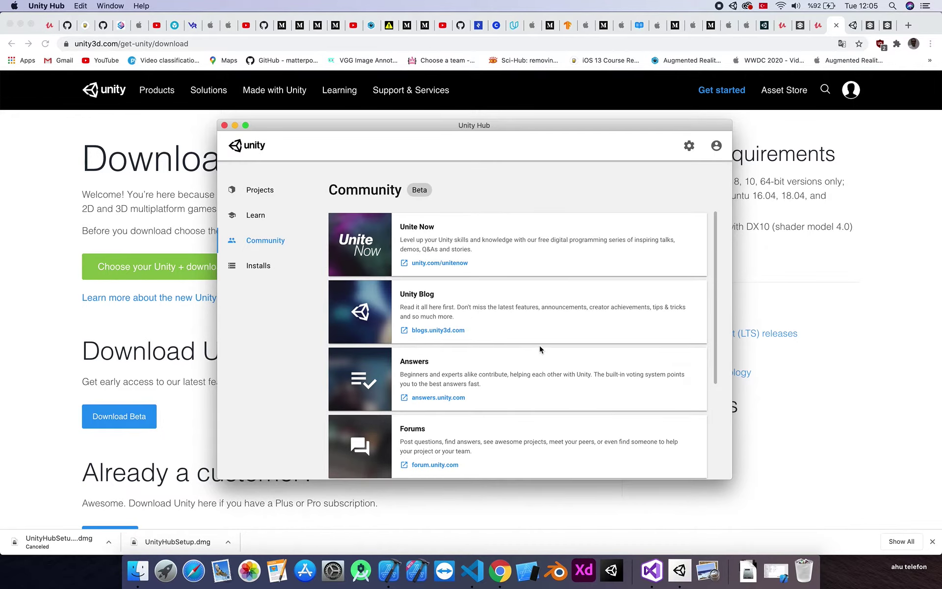
{"action": "left_click", "coordinate": [265, 272]}
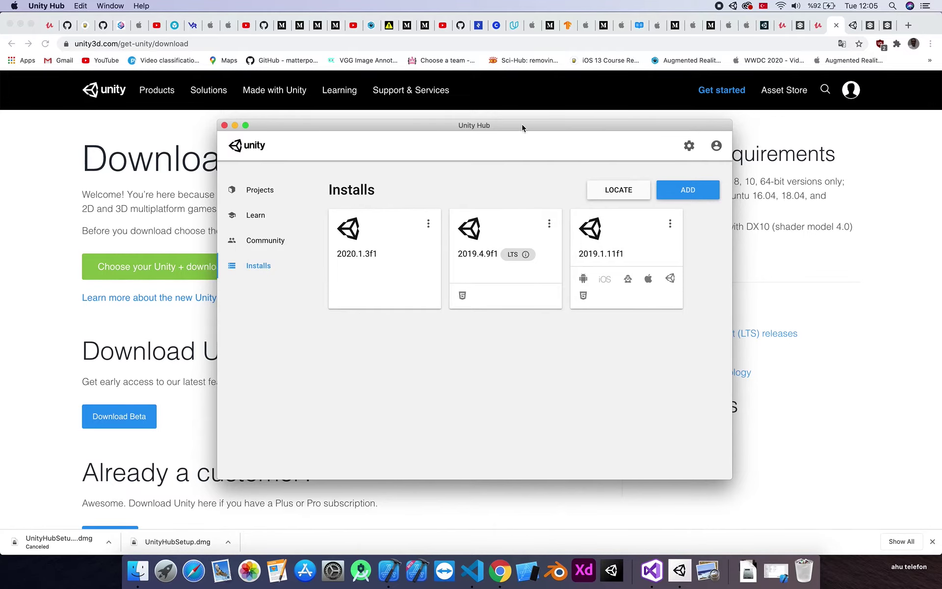
Step: Open the Add Unity Version dialog and select Unity 2020.1.6f1 instead of 2018.4.27f1
{"action": "left_click_drag", "start_coordinate": [522, 128], "coordinate": [488, 128]}
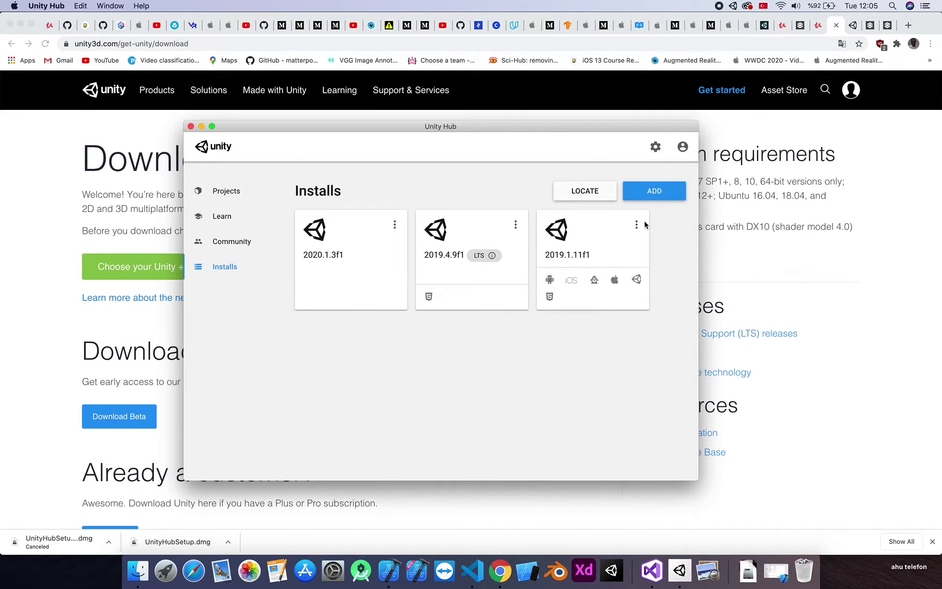
{"action": "left_click", "coordinate": [653, 195]}
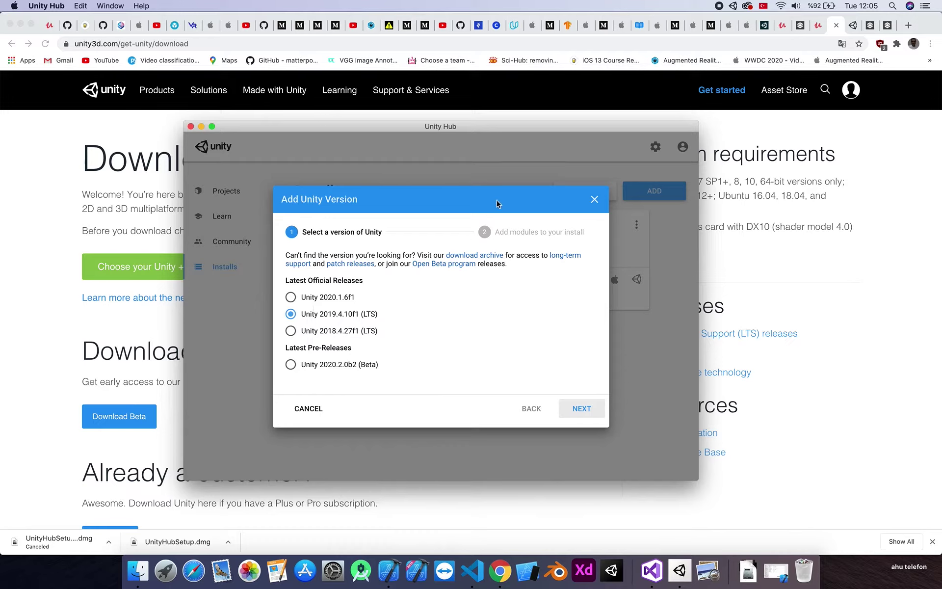
{"action": "left_click", "coordinate": [338, 413]}
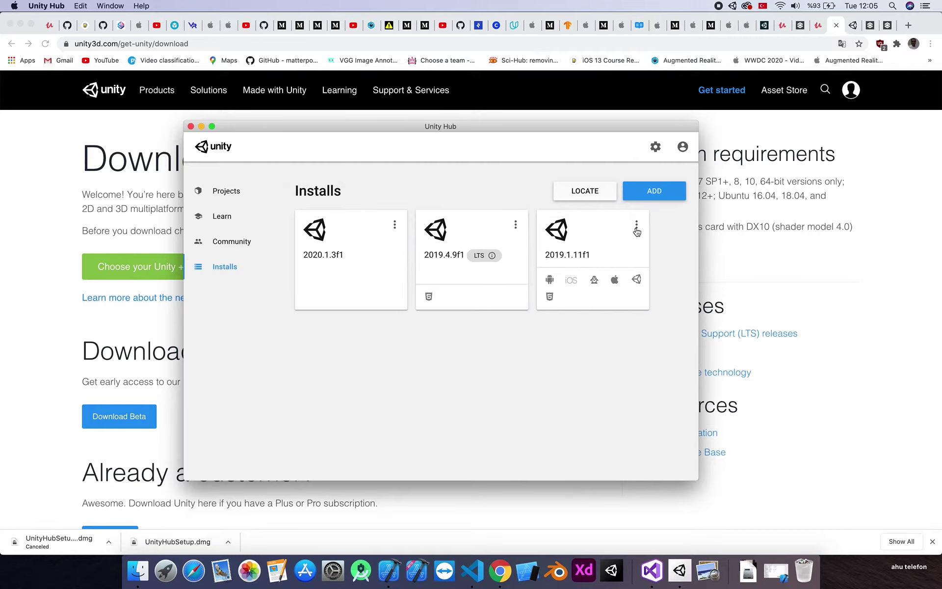
{"action": "left_click", "coordinate": [653, 196]}
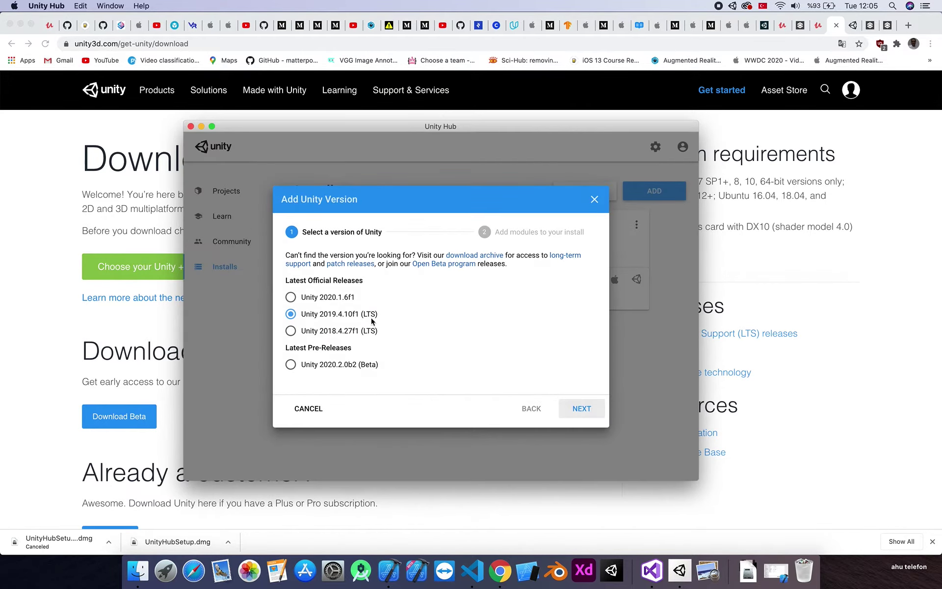
{"action": "left_click", "coordinate": [338, 333]}
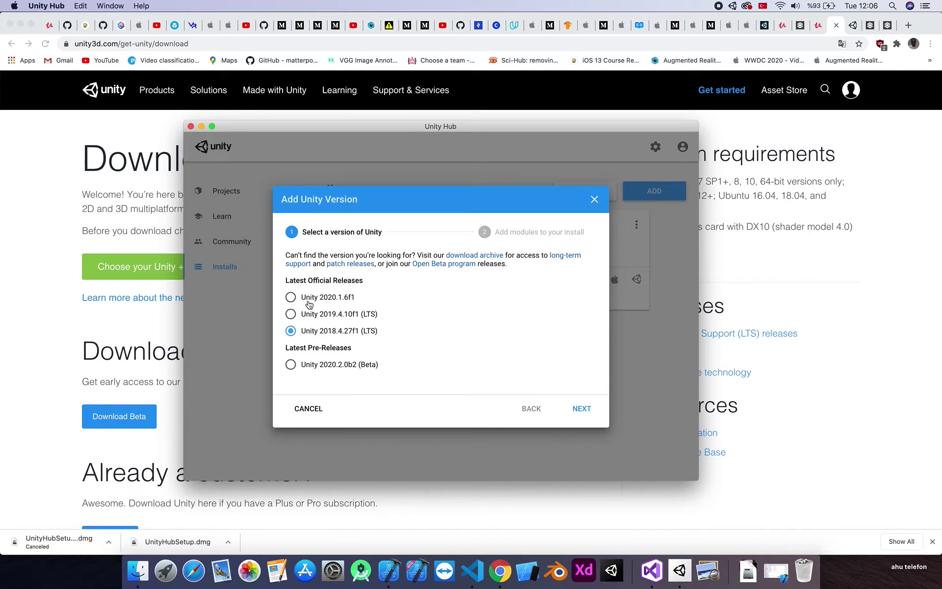
{"action": "left_click", "coordinate": [316, 299]}
Step: Move on to 2020.1.6f1's modules and add OpenJDK under Android Build Support
{"action": "left_click", "coordinate": [579, 407]}
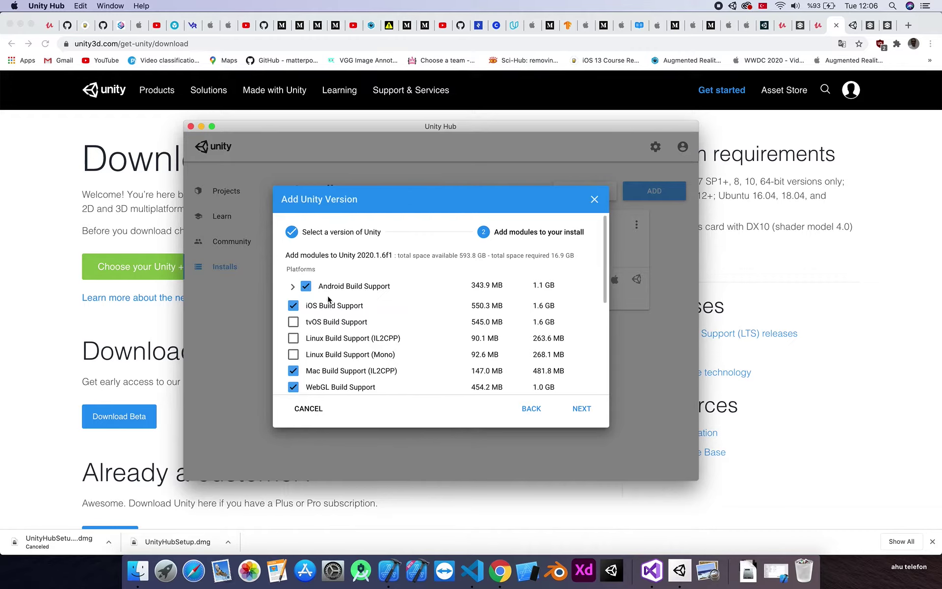
{"action": "scroll", "coordinate": [348, 328], "scroll_direction": "down", "scroll_amount": 2}
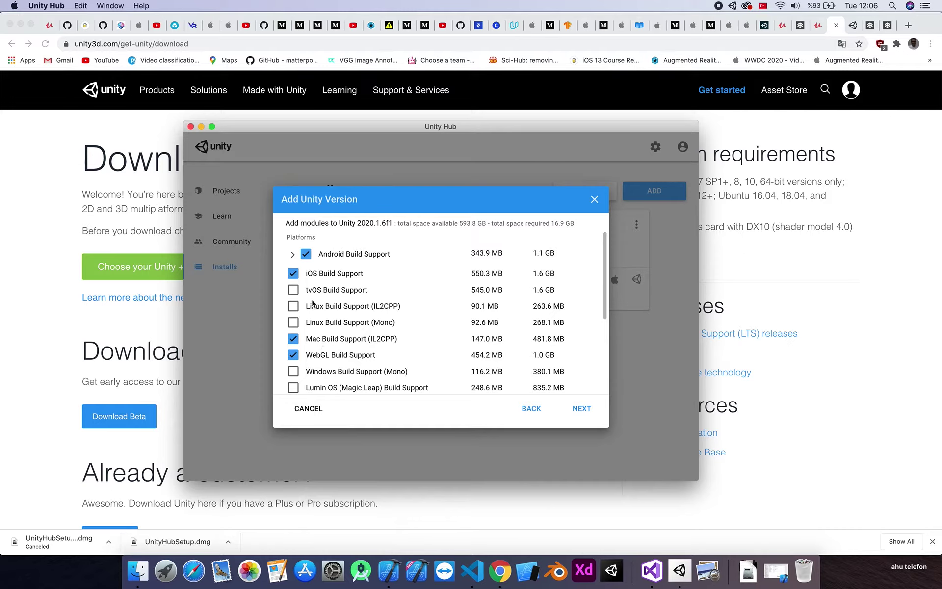
{"action": "scroll", "coordinate": [369, 310], "scroll_direction": "up", "scroll_amount": 2}
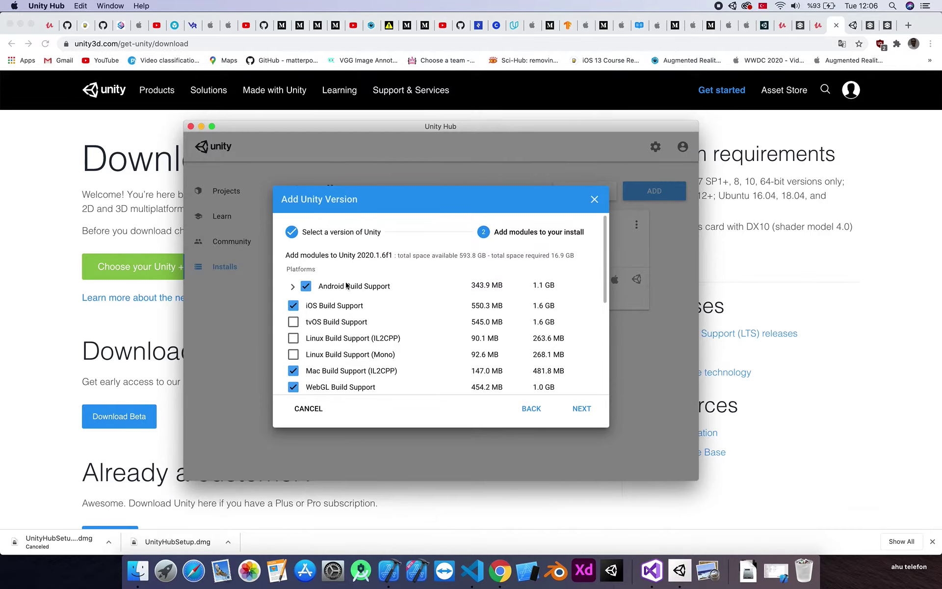
{"action": "left_click", "coordinate": [292, 286]}
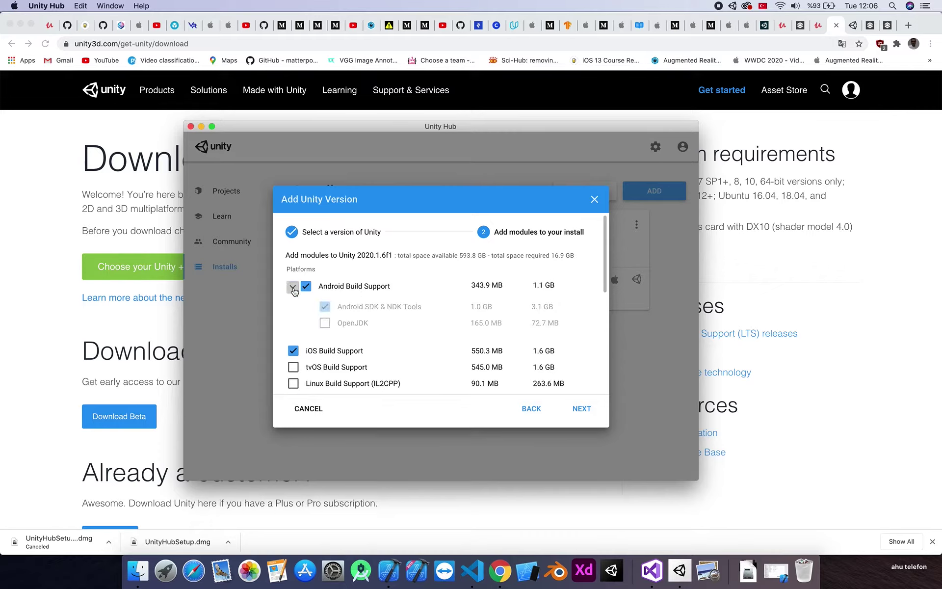
{"action": "left_click", "coordinate": [324, 323]}
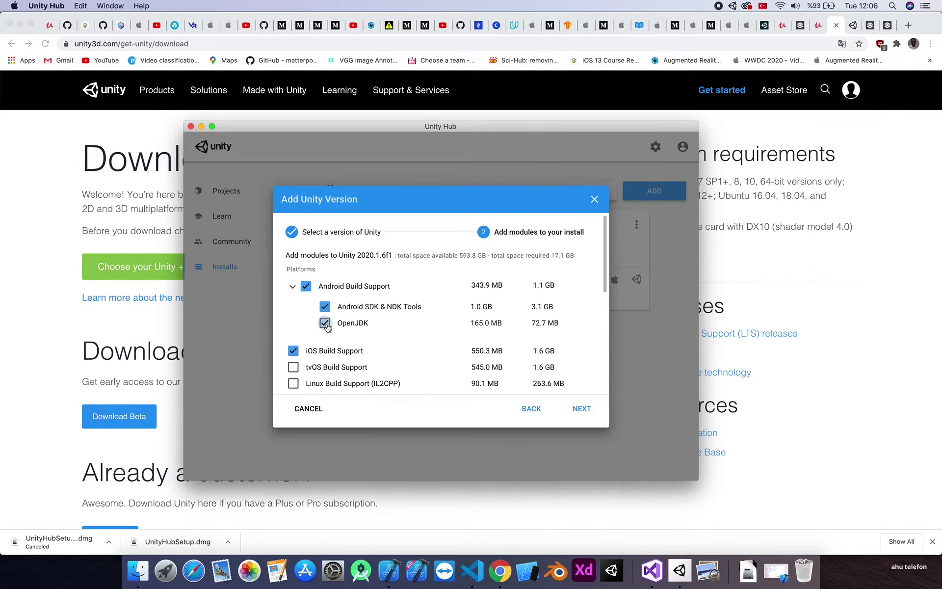
{"action": "left_click", "coordinate": [293, 287]}
{"action": "left_click", "coordinate": [293, 288]}
Step: Review the remaining modules, leaving Windows Build Support (Mono) unchecked
{"action": "scroll", "coordinate": [373, 350], "scroll_direction": "down", "scroll_amount": 3}
{"action": "scroll", "coordinate": [331, 343], "scroll_direction": "down", "scroll_amount": 2}
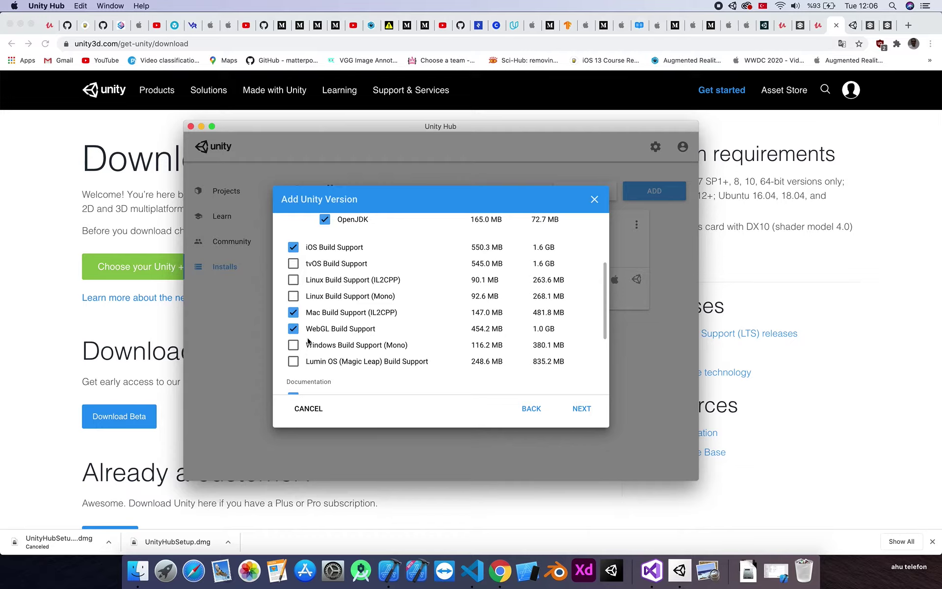
{"action": "scroll", "coordinate": [335, 275], "scroll_direction": "down", "scroll_amount": 1}
{"action": "scroll", "coordinate": [361, 294], "scroll_direction": "down", "scroll_amount": 3}
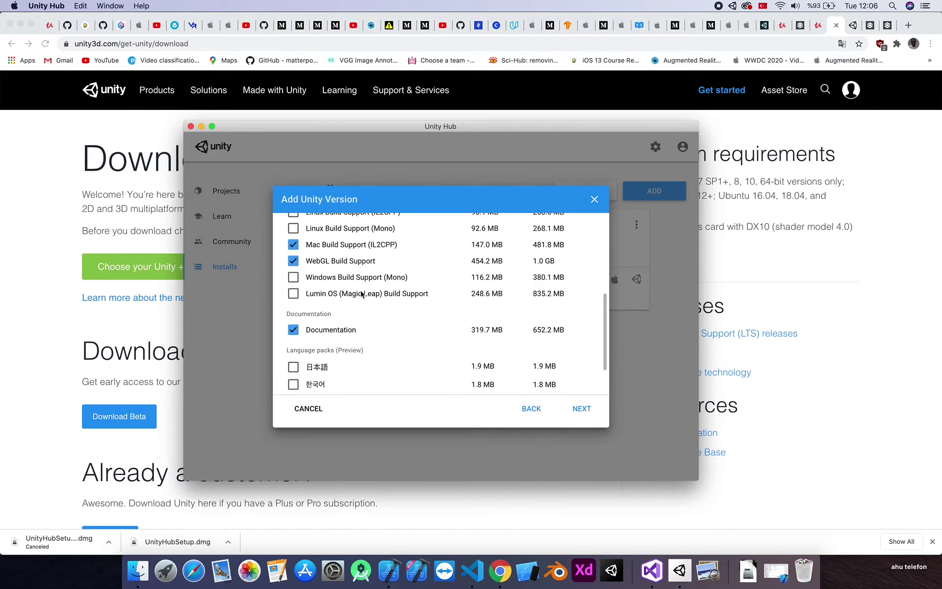
{"action": "scroll", "coordinate": [345, 272], "scroll_direction": "up", "scroll_amount": 4}
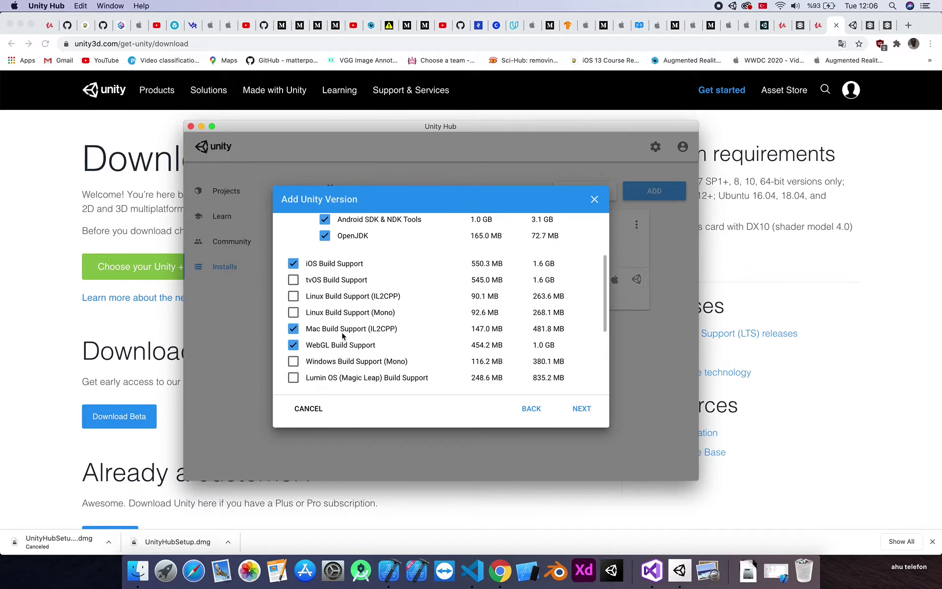
{"action": "left_click", "coordinate": [293, 363]}
{"action": "left_click", "coordinate": [293, 363]}
{"action": "scroll", "coordinate": [348, 314], "scroll_direction": "up", "scroll_amount": 3}
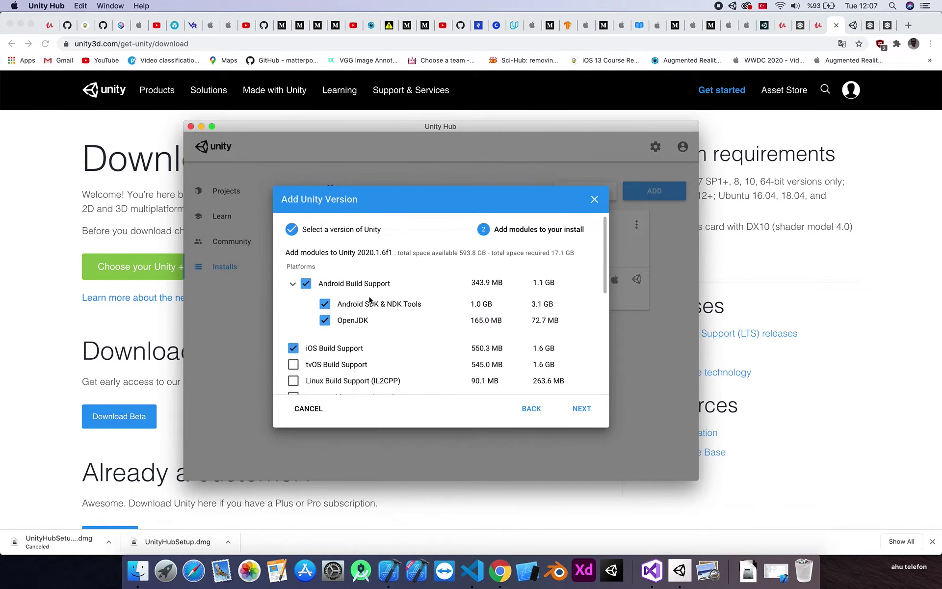
{"action": "scroll", "coordinate": [319, 302], "scroll_direction": "down", "scroll_amount": 3}
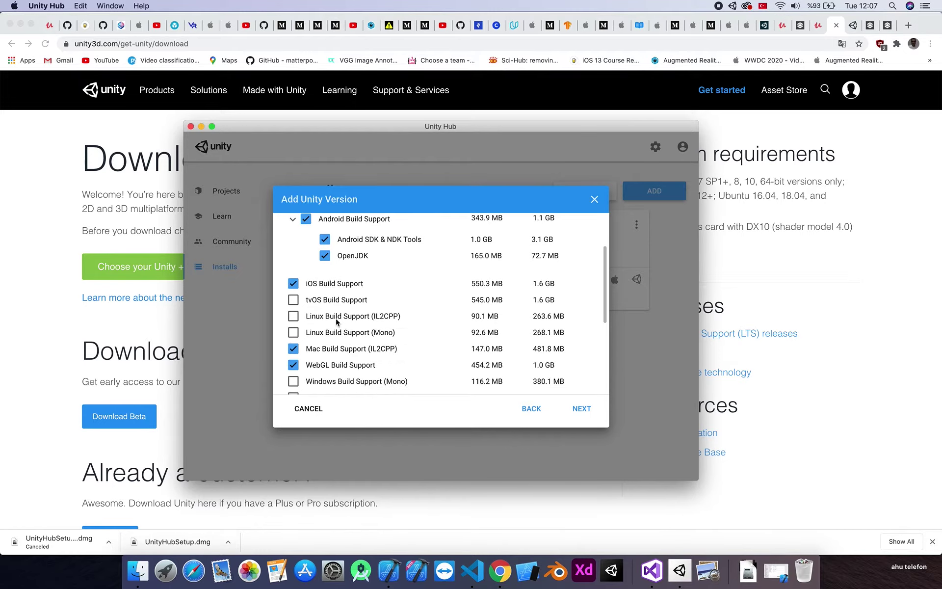
{"action": "scroll", "coordinate": [318, 362], "scroll_direction": "down", "scroll_amount": 1}
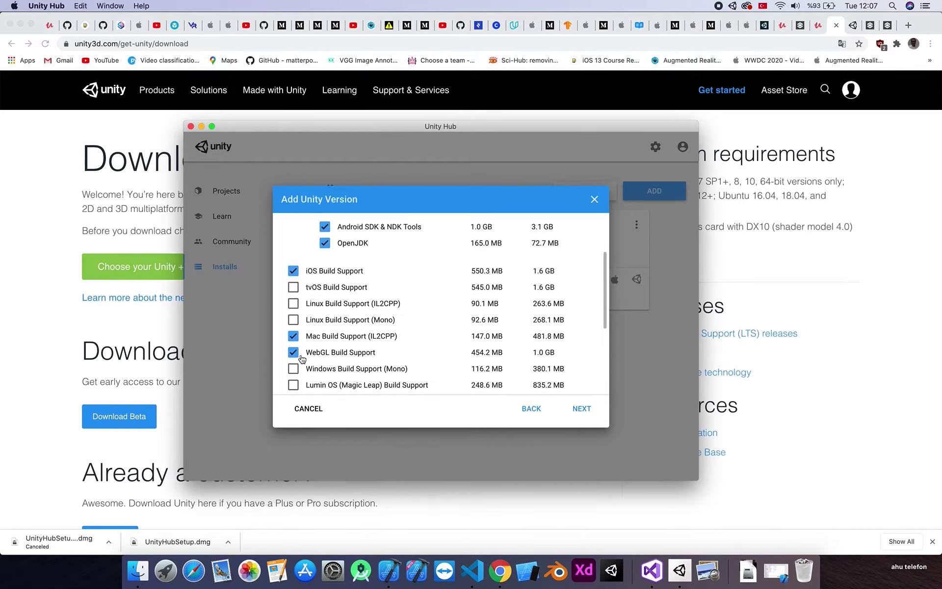
{"action": "scroll", "coordinate": [349, 356], "scroll_direction": "down", "scroll_amount": 3}
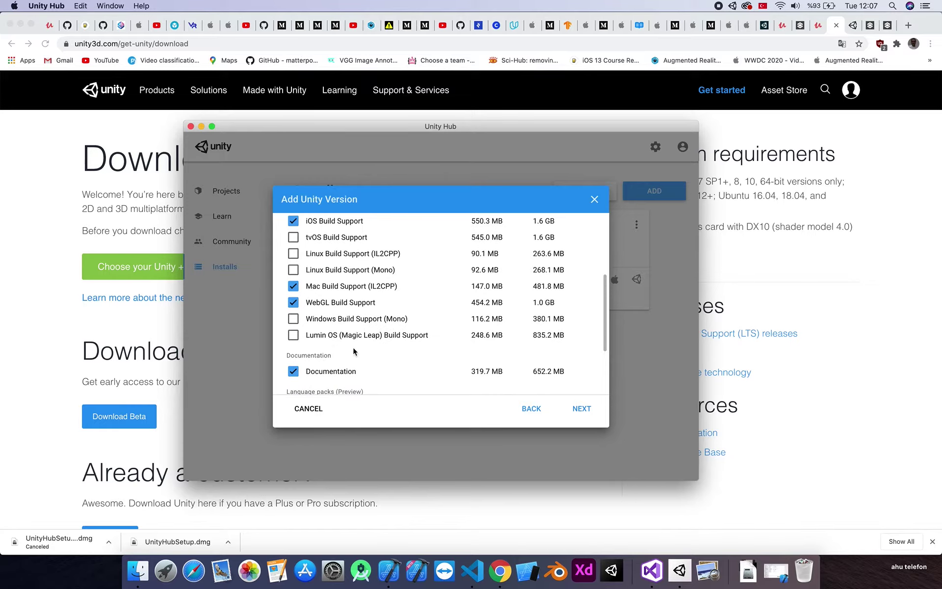
{"action": "scroll", "coordinate": [352, 346], "scroll_direction": "down", "scroll_amount": 5}
Step: Accept the Android SDK licence terms, then cancel adding Unity 2020.1.6f1
{"action": "left_click", "coordinate": [575, 411]}
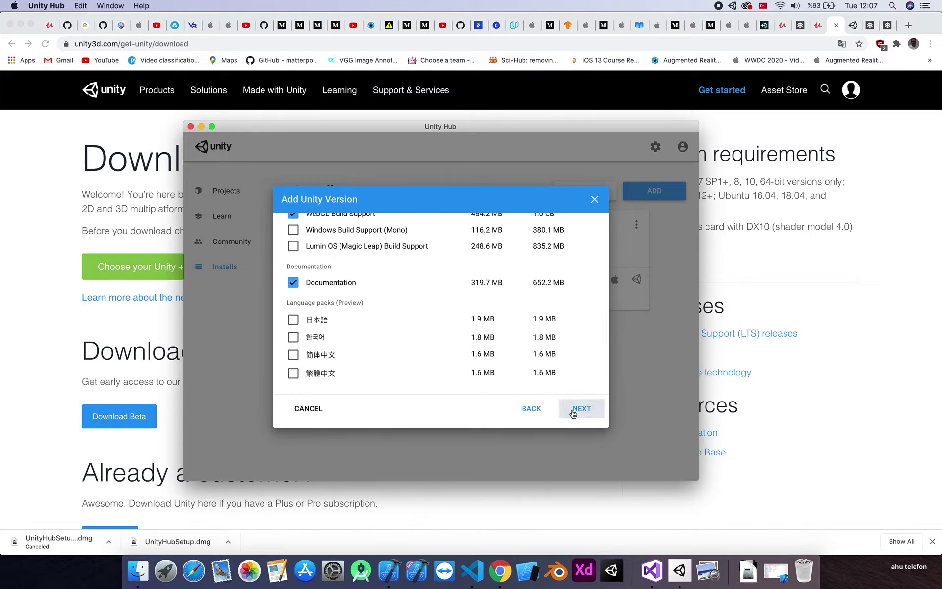
{"action": "left_click", "coordinate": [328, 389]}
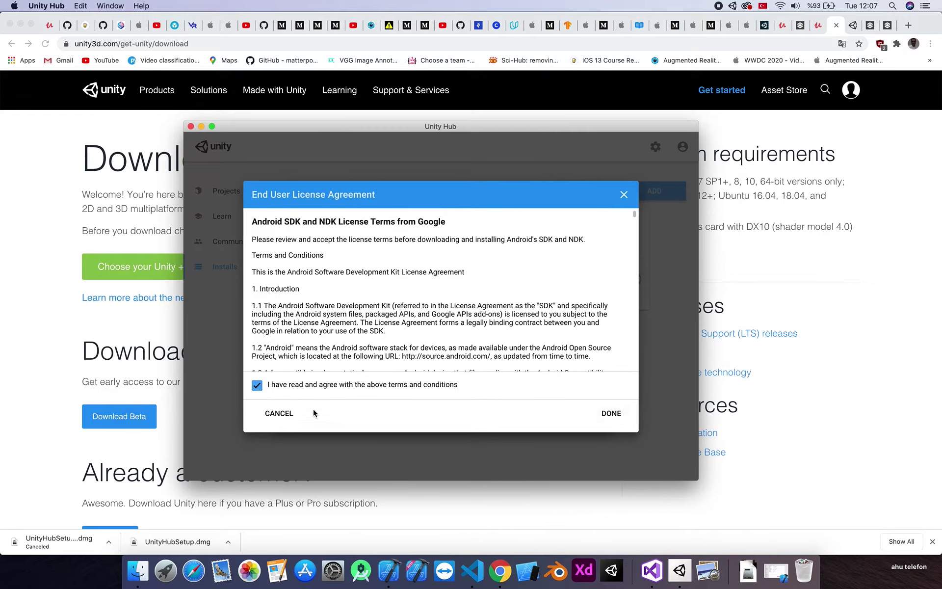
{"action": "left_click", "coordinate": [284, 413]}
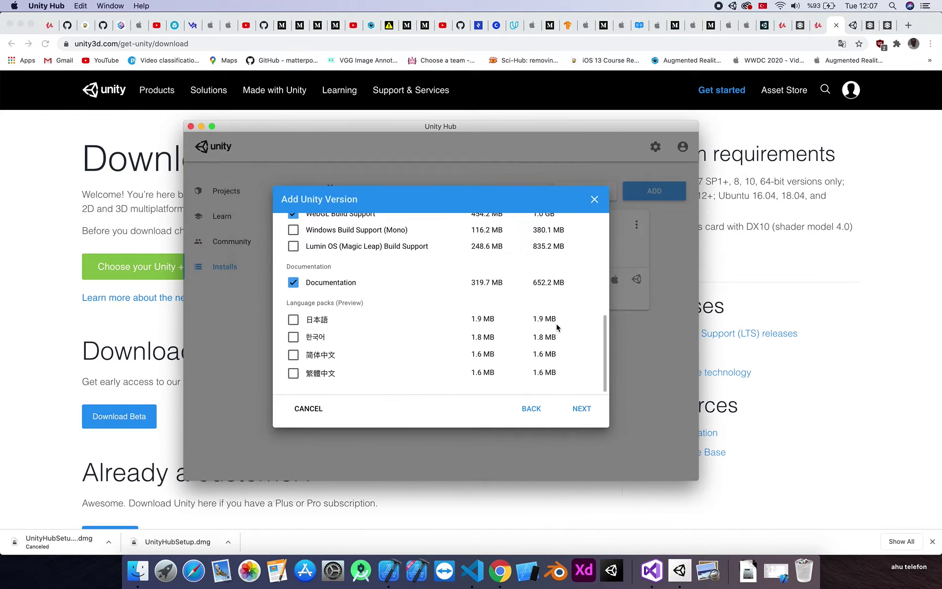
{"action": "scroll", "coordinate": [557, 326], "scroll_direction": "up", "scroll_amount": 5}
{"action": "scroll", "coordinate": [555, 262], "scroll_direction": "up", "scroll_amount": 5}
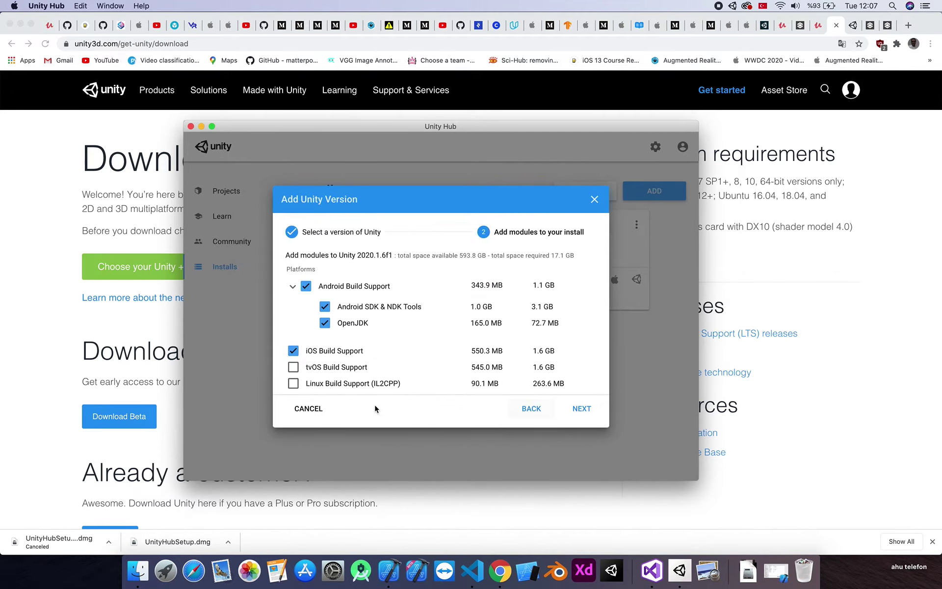
{"action": "left_click", "coordinate": [310, 410]}
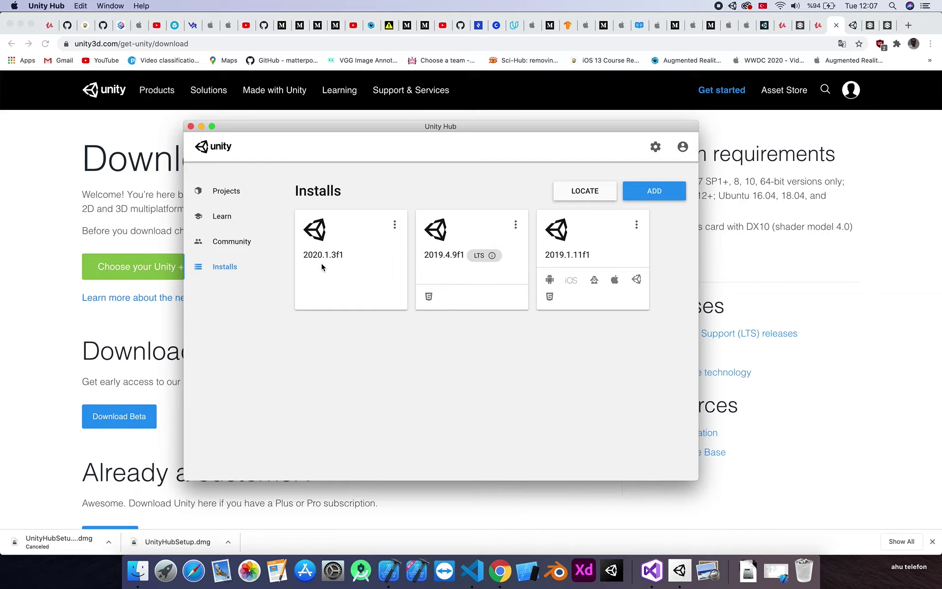
Step: Remove the 2020.1.3f1 editor from the Hub using its card's options menu
{"action": "left_click", "coordinate": [395, 225]}
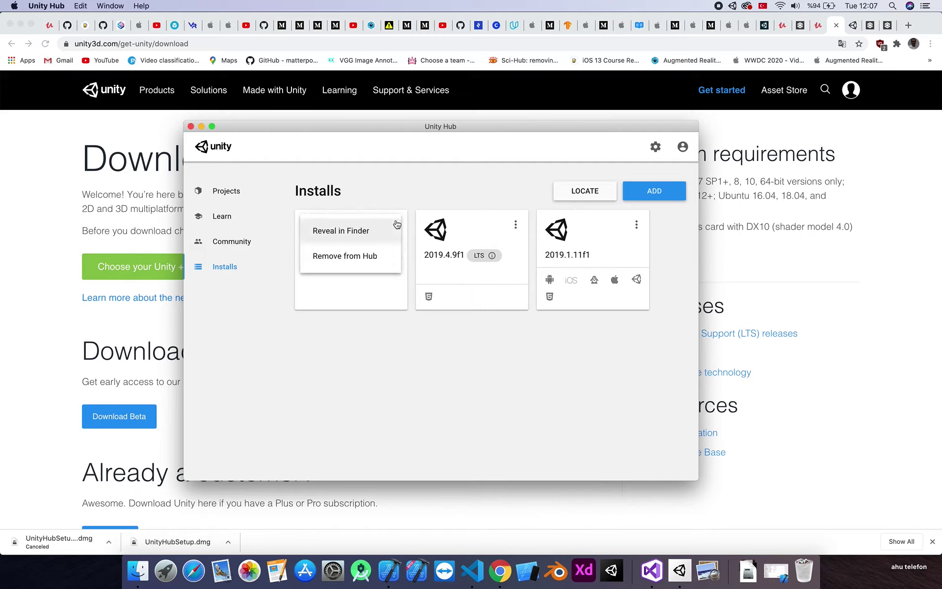
{"action": "left_click", "coordinate": [358, 261]}
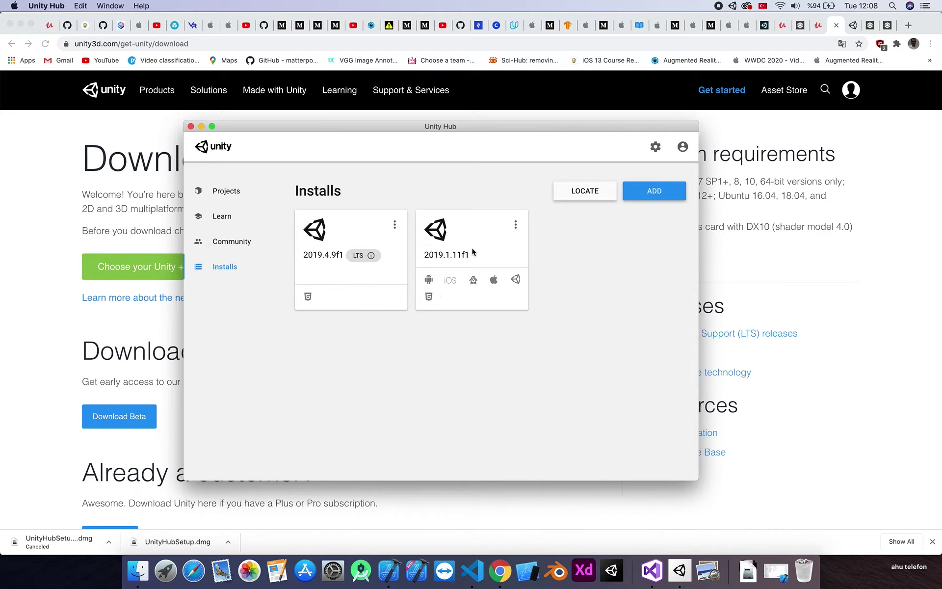
Step: Choose Sign in from the account menu and move the Unity ID sign-in window left and down
{"action": "left_click", "coordinate": [683, 149]}
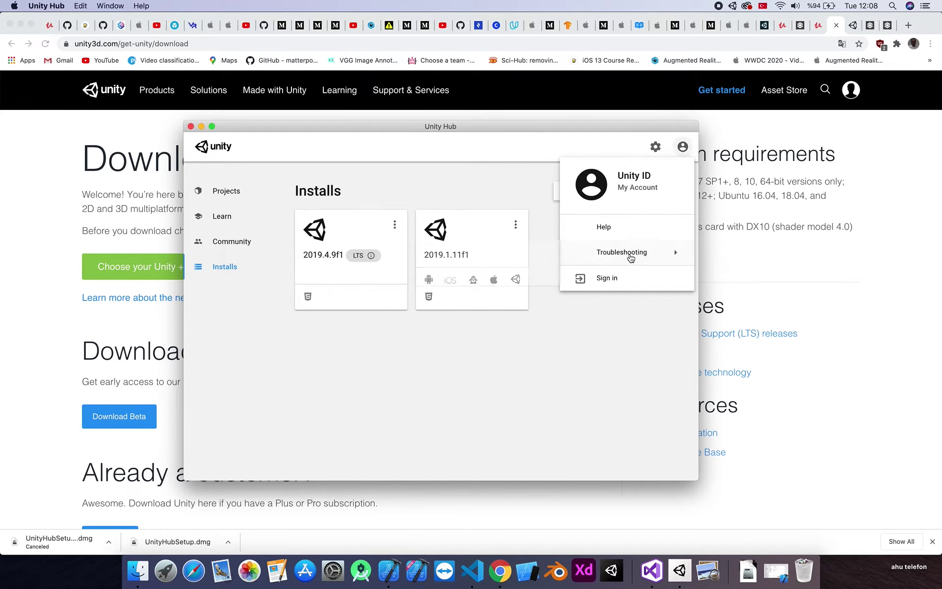
{"action": "mouse_move", "coordinate": [631, 257]}
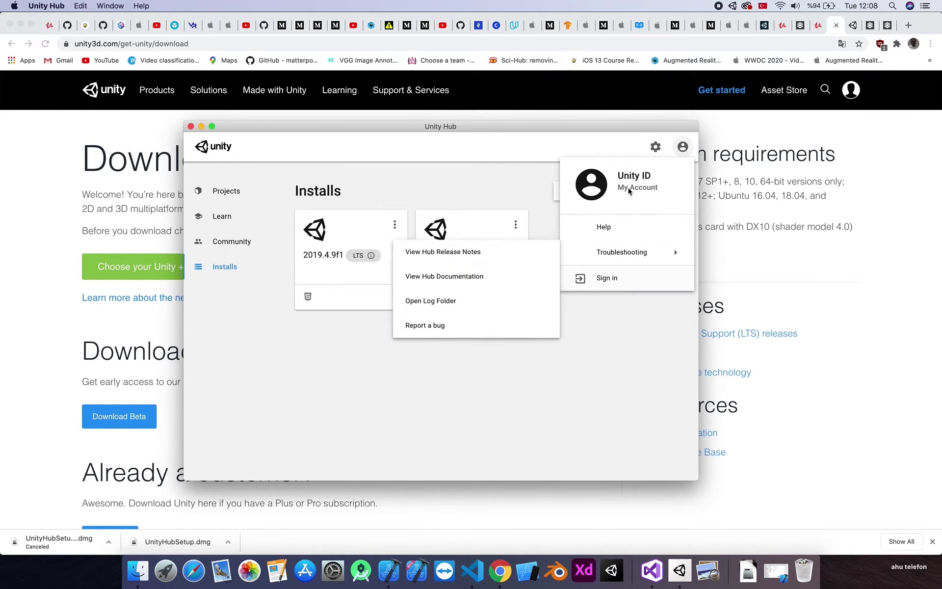
{"action": "left_click", "coordinate": [508, 167]}
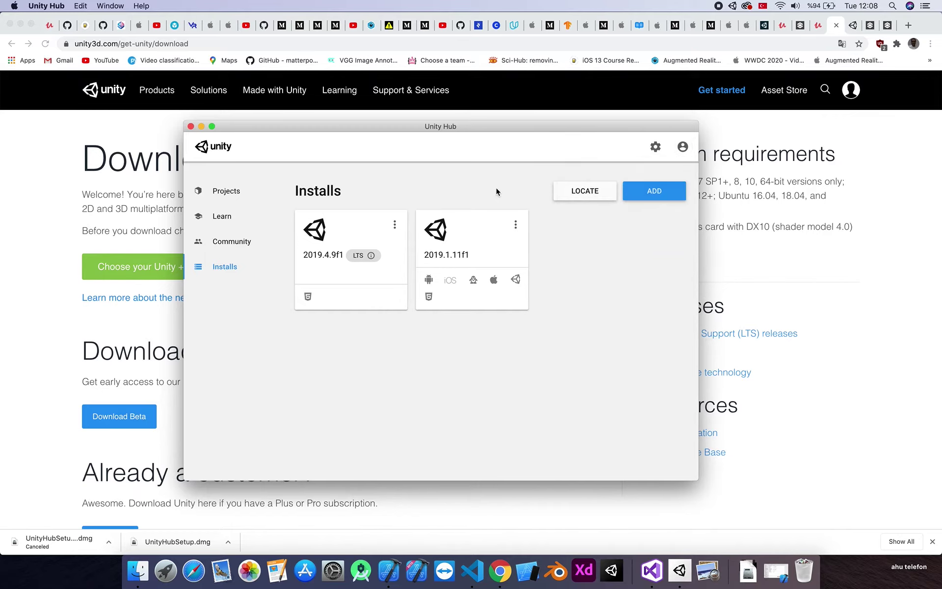
{"action": "left_click", "coordinate": [683, 148]}
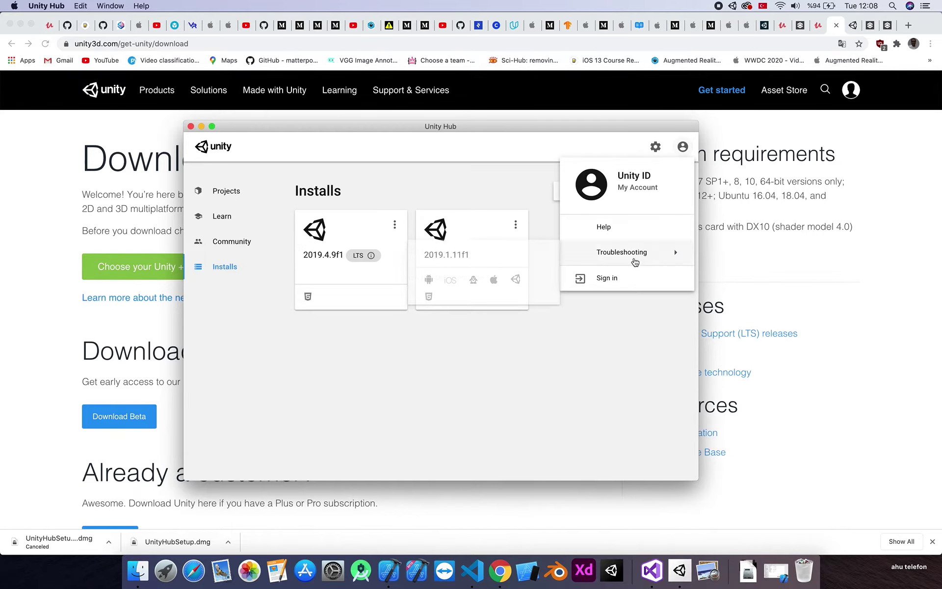
{"action": "left_click", "coordinate": [608, 279]}
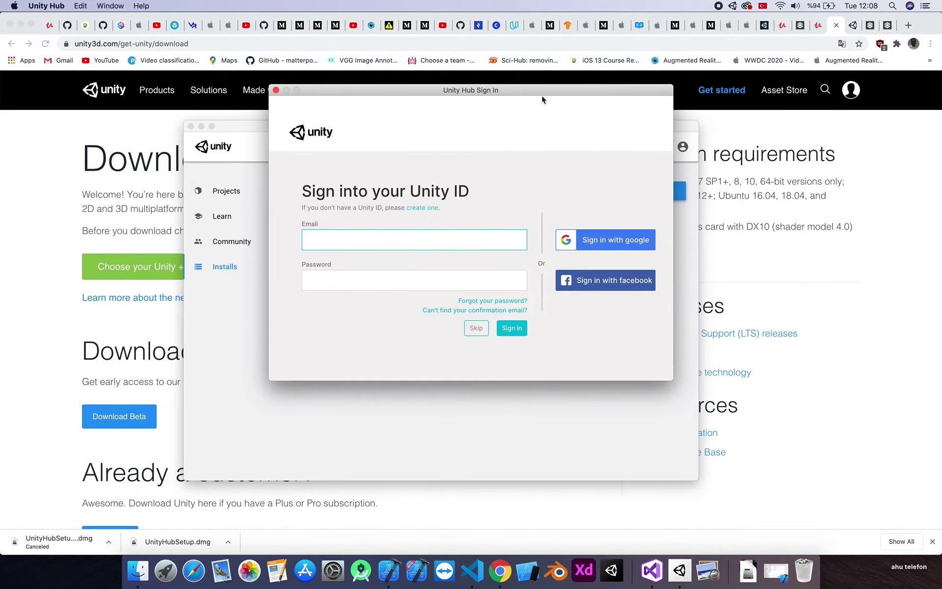
{"action": "left_click_drag", "start_coordinate": [542, 97], "coordinate": [446, 163]}
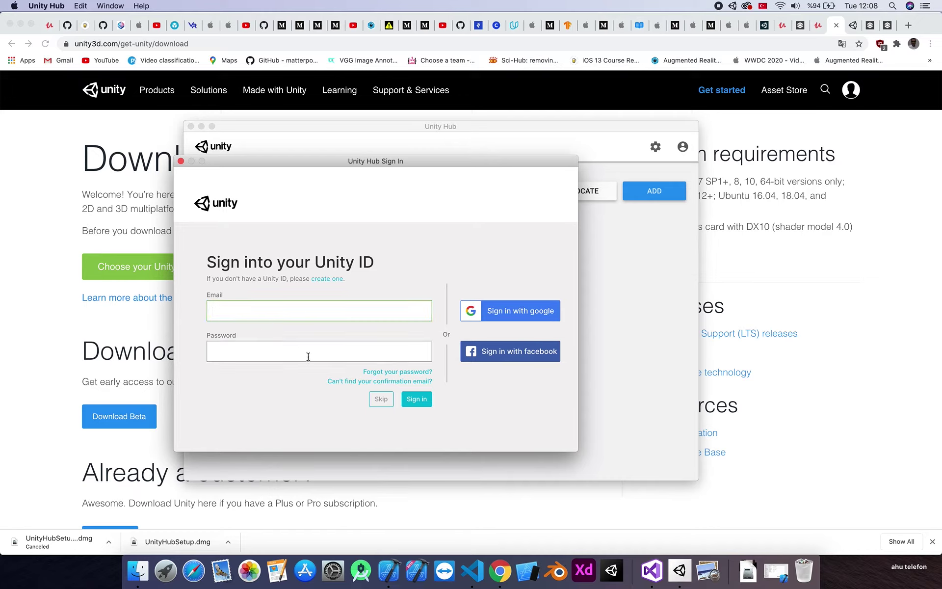
Step: Browse the Create a Unity ID form, opt in to promotional materials, then switch to Google sign-in
{"action": "left_click", "coordinate": [326, 279]}
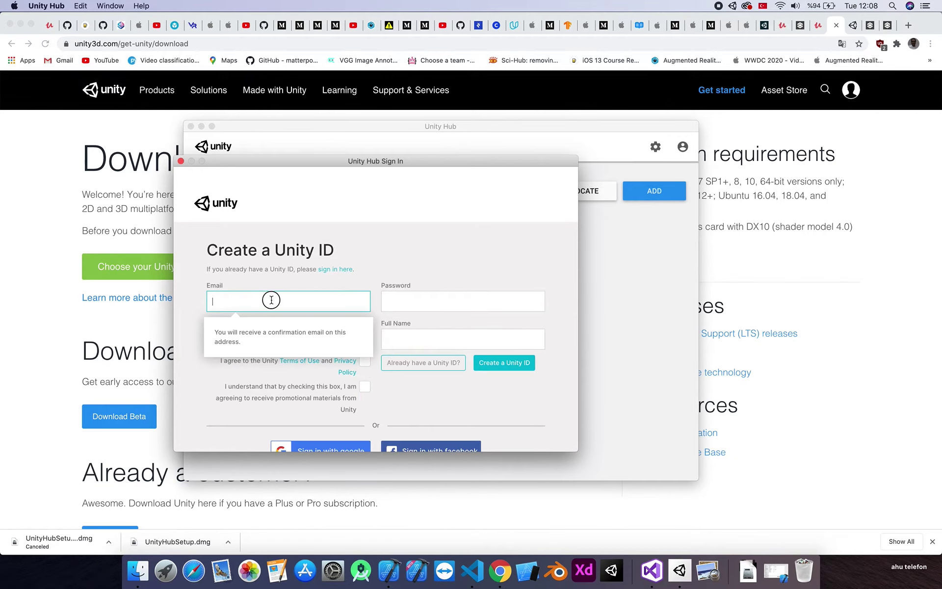
{"action": "left_click", "coordinate": [438, 302]}
{"action": "left_click", "coordinate": [258, 338]}
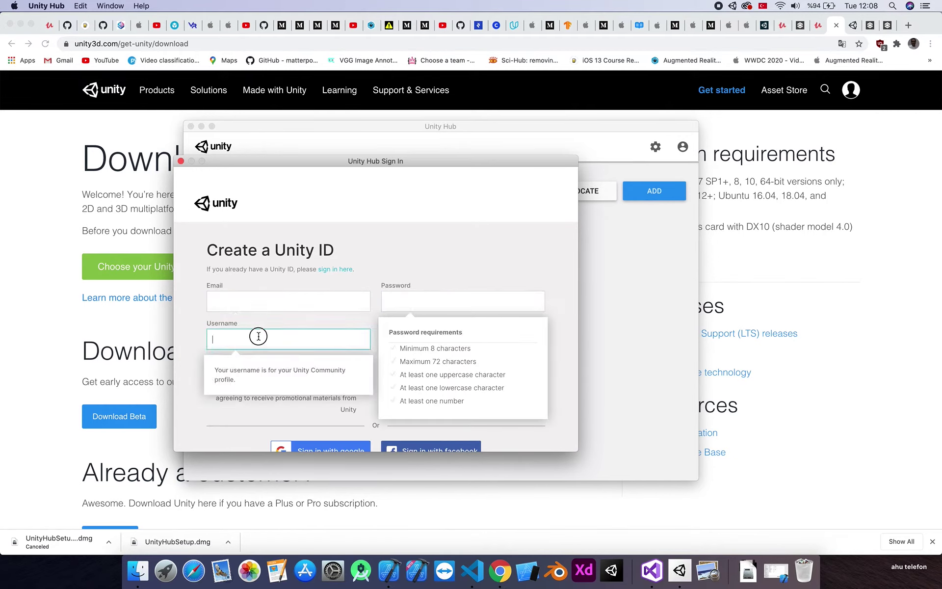
{"action": "left_click", "coordinate": [403, 340]}
{"action": "left_click", "coordinate": [480, 377]}
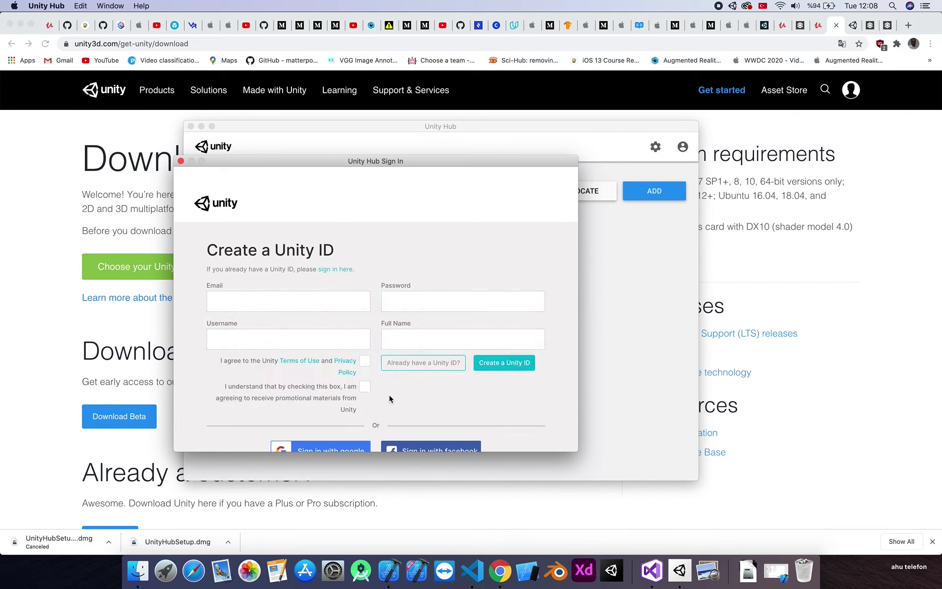
{"action": "left_click", "coordinate": [364, 386]}
{"action": "scroll", "coordinate": [399, 388], "scroll_direction": "down", "scroll_amount": 1}
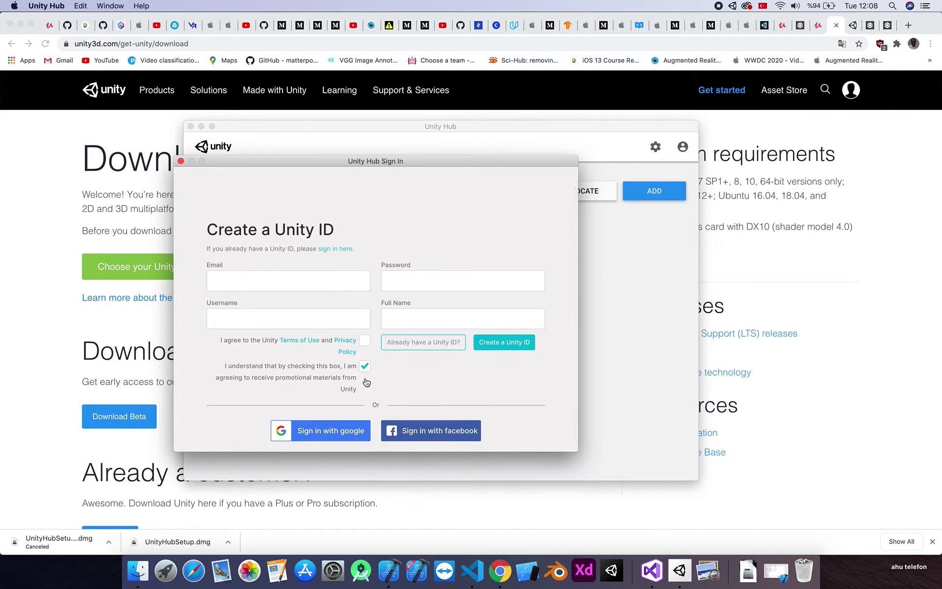
{"action": "left_click", "coordinate": [328, 436]}
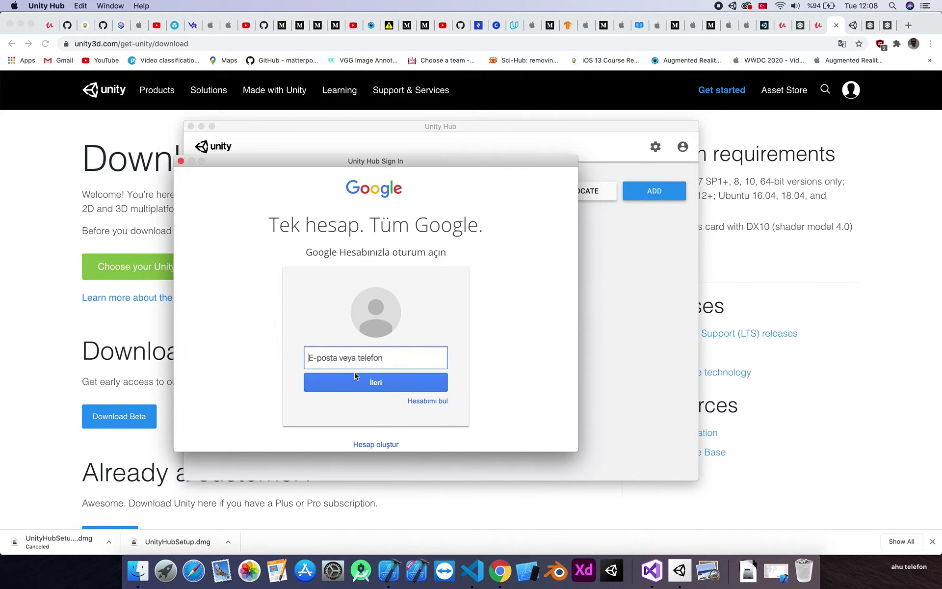
{"action": "scroll", "coordinate": [356, 377], "scroll_direction": "down", "scroll_amount": 3}
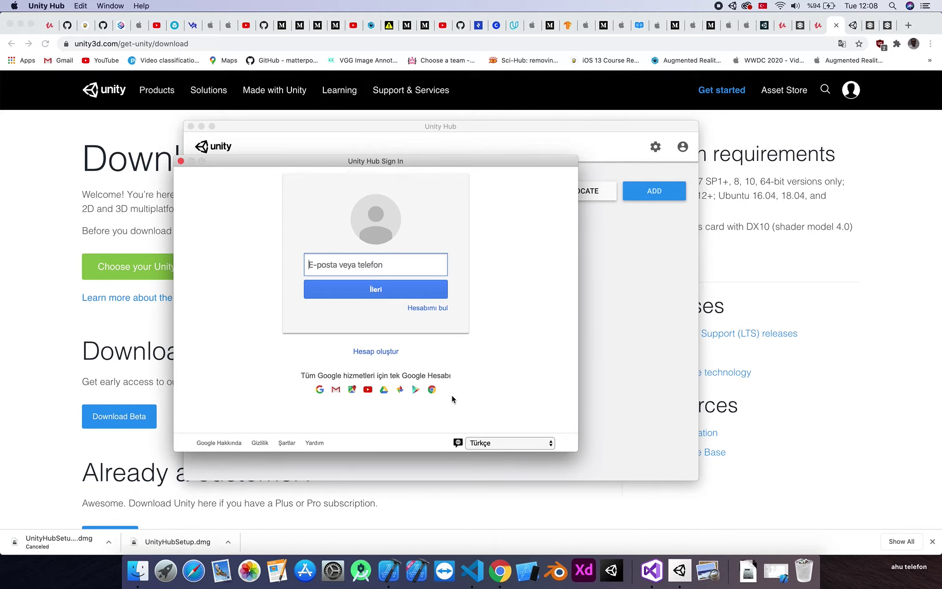
Step: Reopen the Unity ID sign-in window and choose Sign in with Google
{"action": "left_click", "coordinate": [181, 162]}
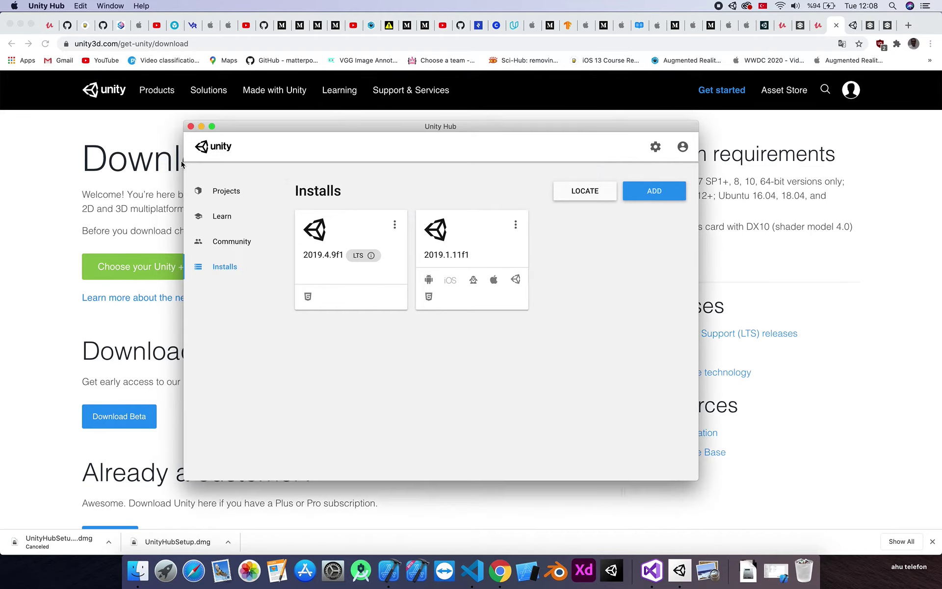
{"action": "left_click", "coordinate": [683, 147]}
{"action": "mouse_move", "coordinate": [635, 251]}
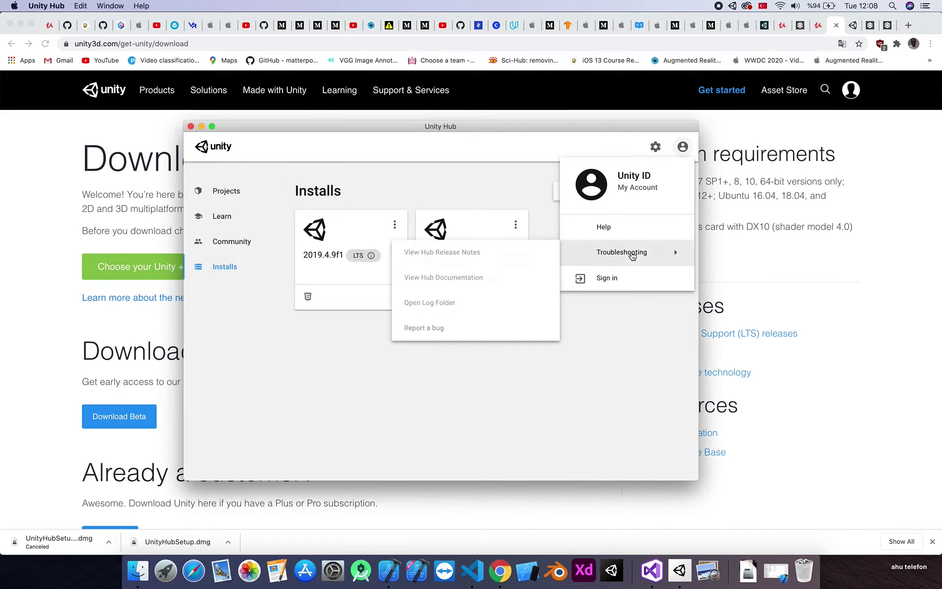
{"action": "left_click", "coordinate": [619, 278]}
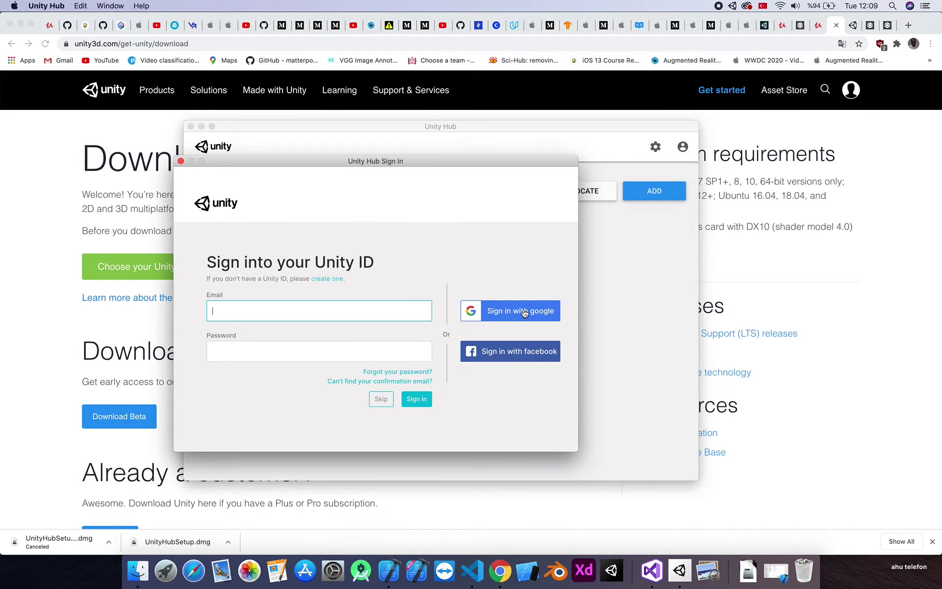
{"action": "left_click", "coordinate": [525, 312]}
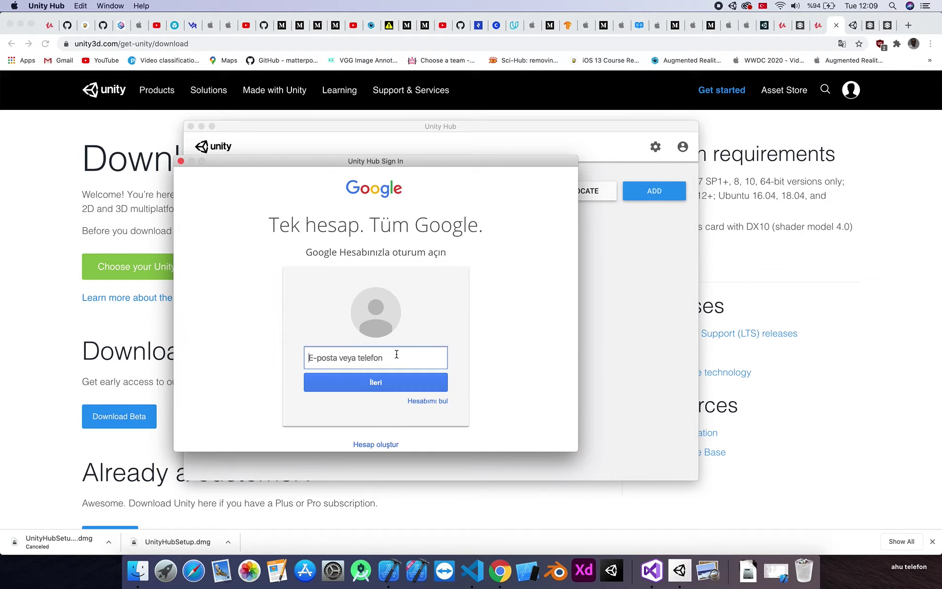
Step: Enter the Google account email and password, then allow Unity access to the account
{"action": "type", "text": "turksancaktar1071"}
{"action": "left_click", "coordinate": [440, 388]}
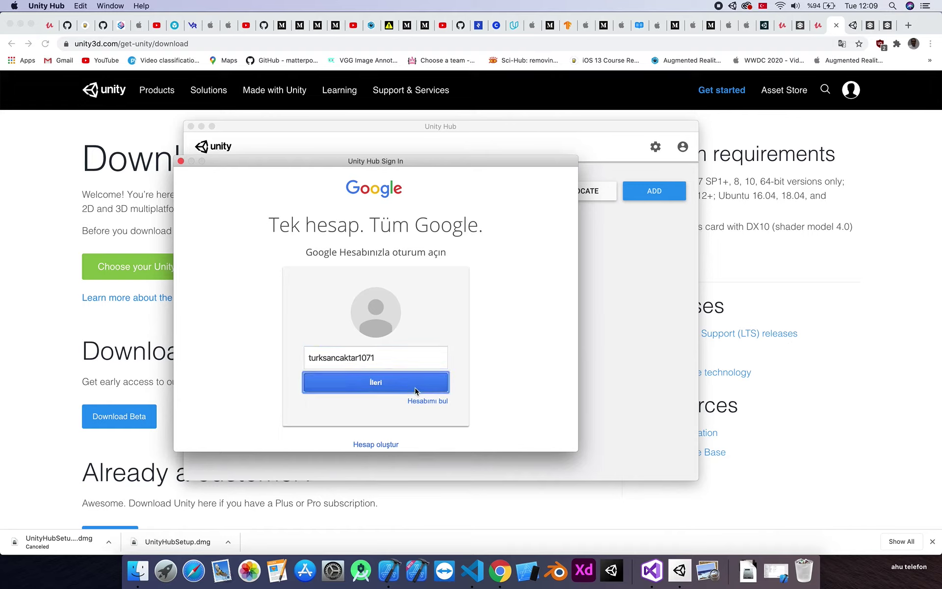
{"action": "left_click", "coordinate": [387, 387]}
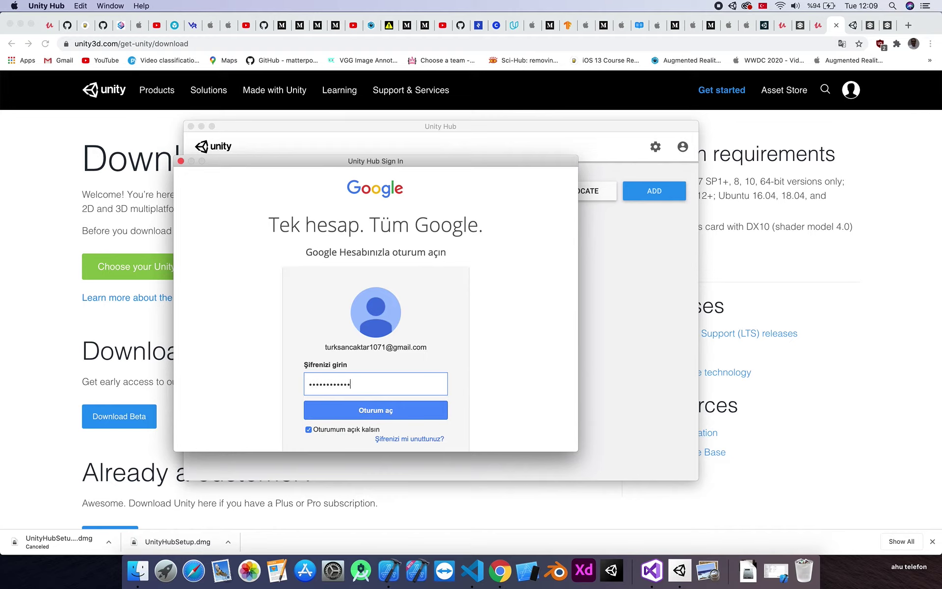
{"action": "left_click", "coordinate": [387, 416]}
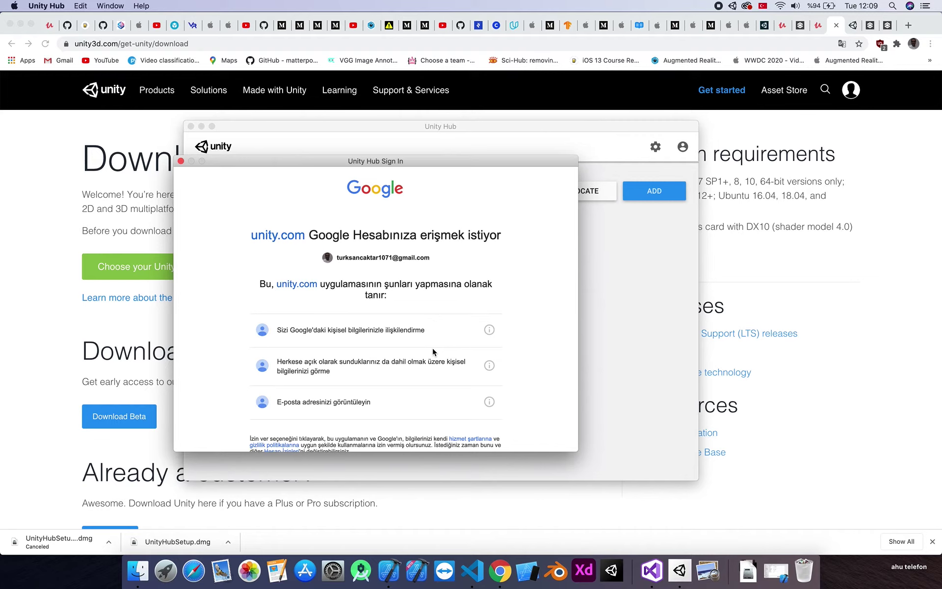
{"action": "scroll", "coordinate": [446, 349], "scroll_direction": "down", "scroll_amount": 3}
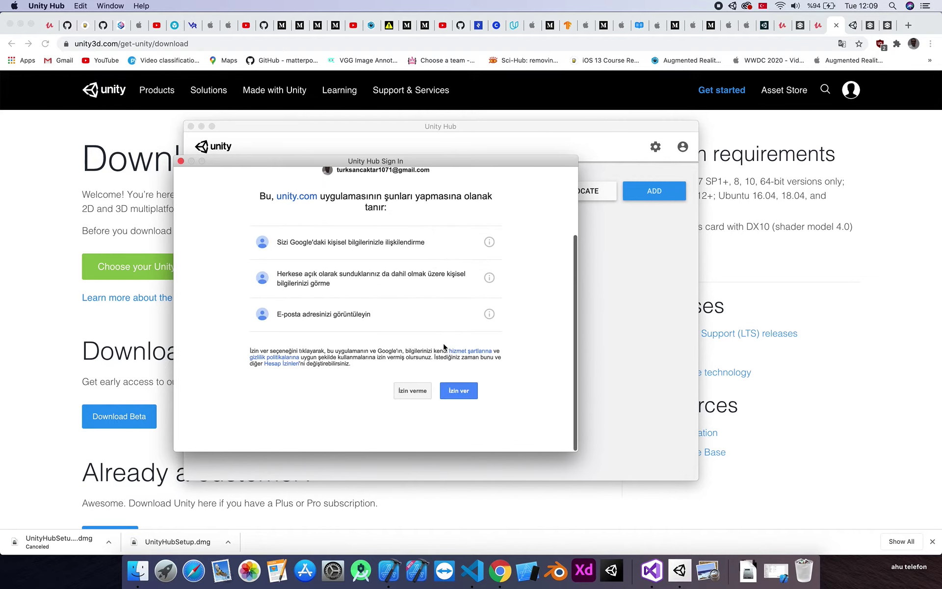
{"action": "left_click", "coordinate": [459, 393]}
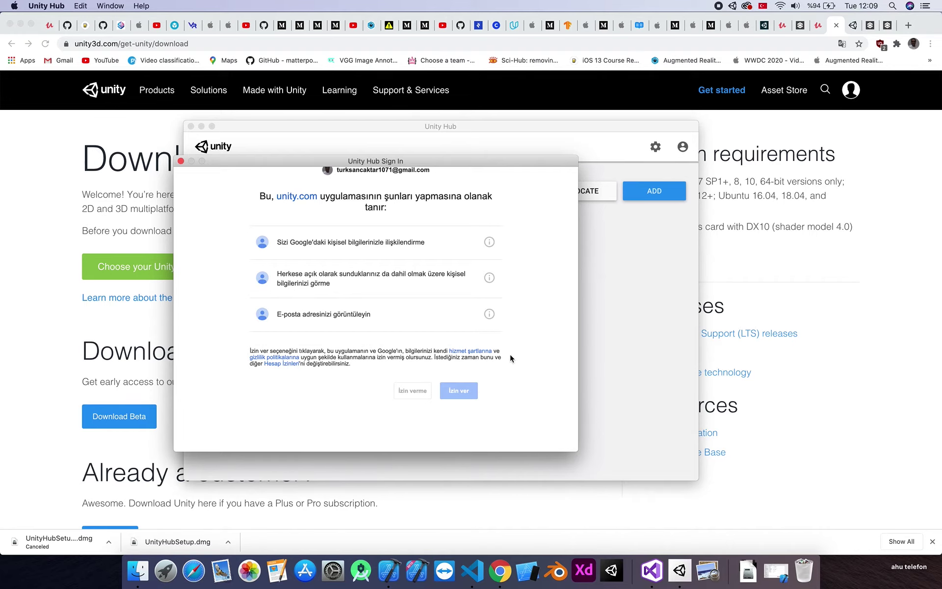
Step: Activate a Unity Personal license under Manage license, declaring non-professional use
{"action": "left_click", "coordinate": [683, 154]}
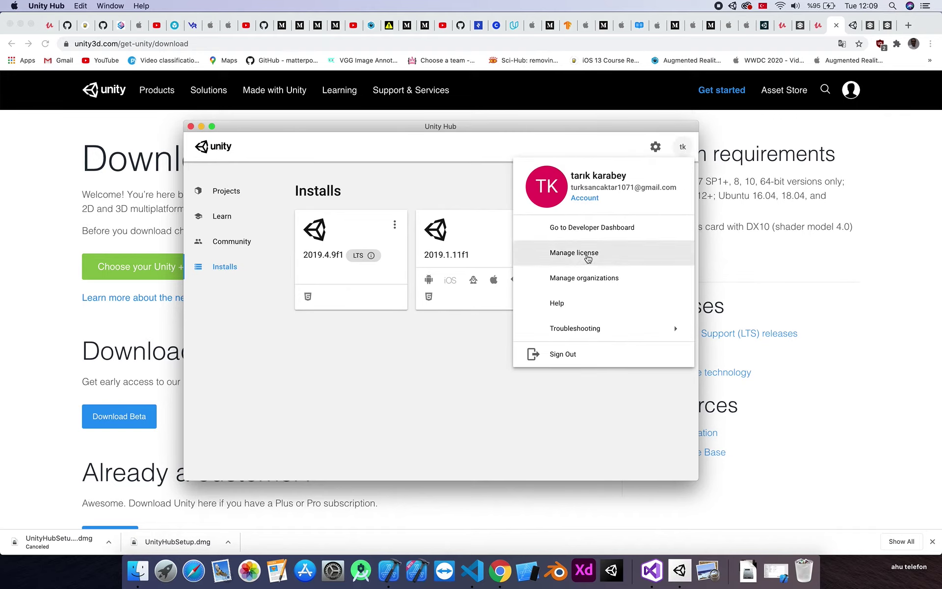
{"action": "left_click", "coordinate": [588, 259]}
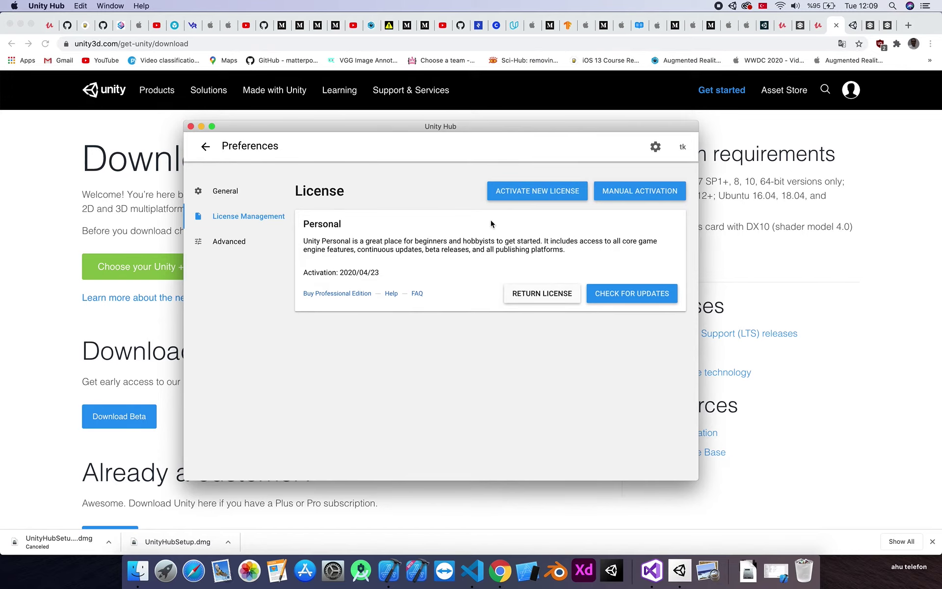
{"action": "left_click", "coordinate": [539, 193]}
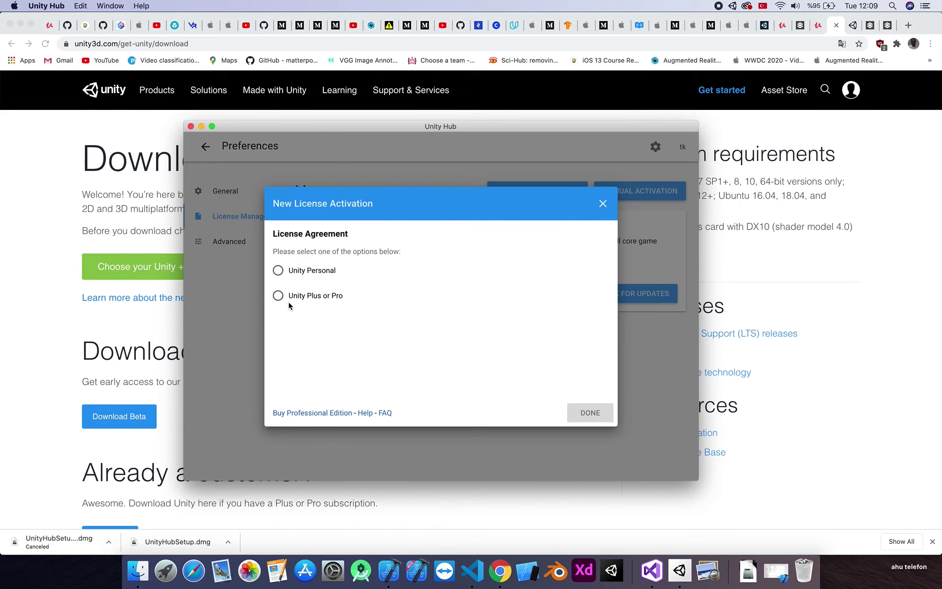
{"action": "left_click", "coordinate": [278, 272]}
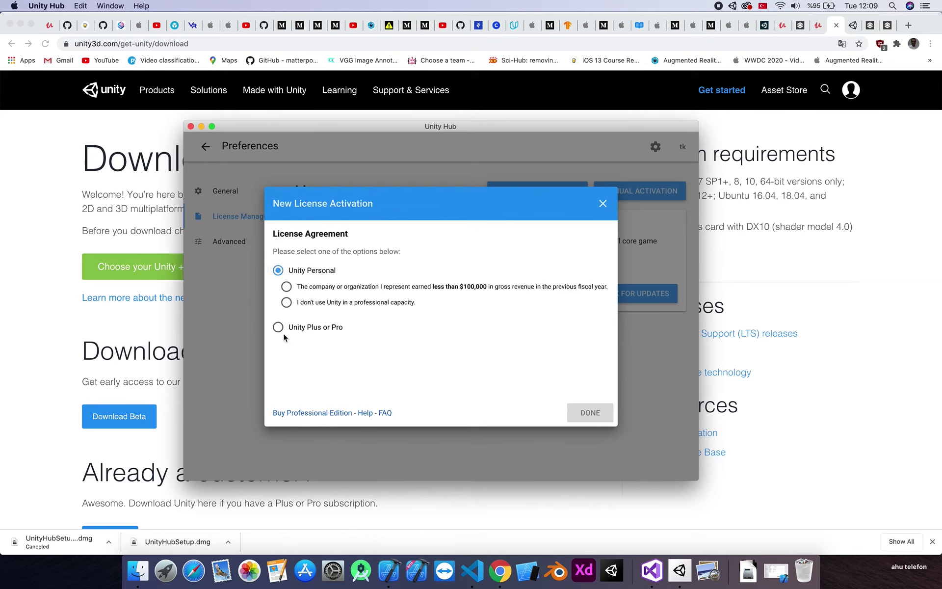
{"action": "left_click", "coordinate": [283, 327]}
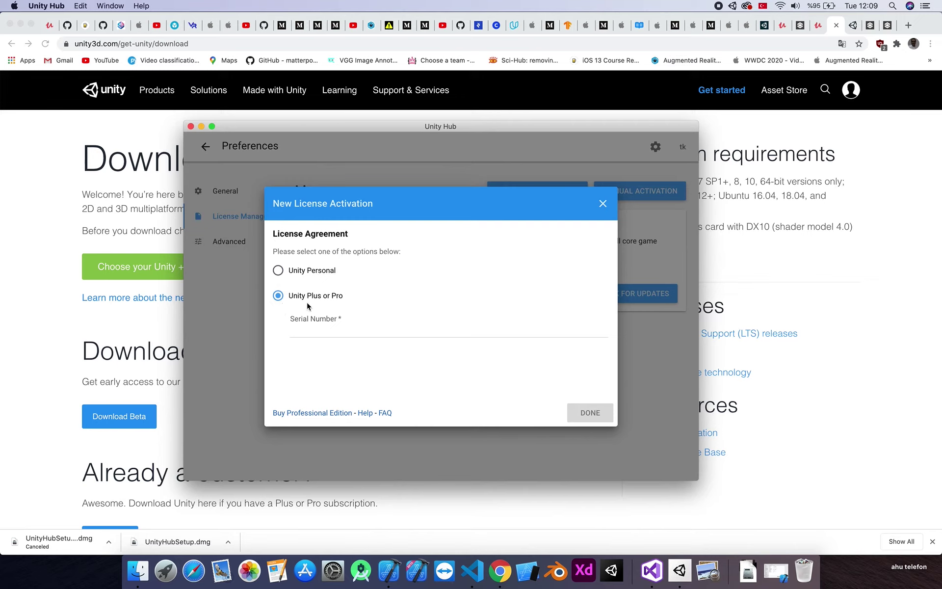
{"action": "left_click", "coordinate": [278, 271]}
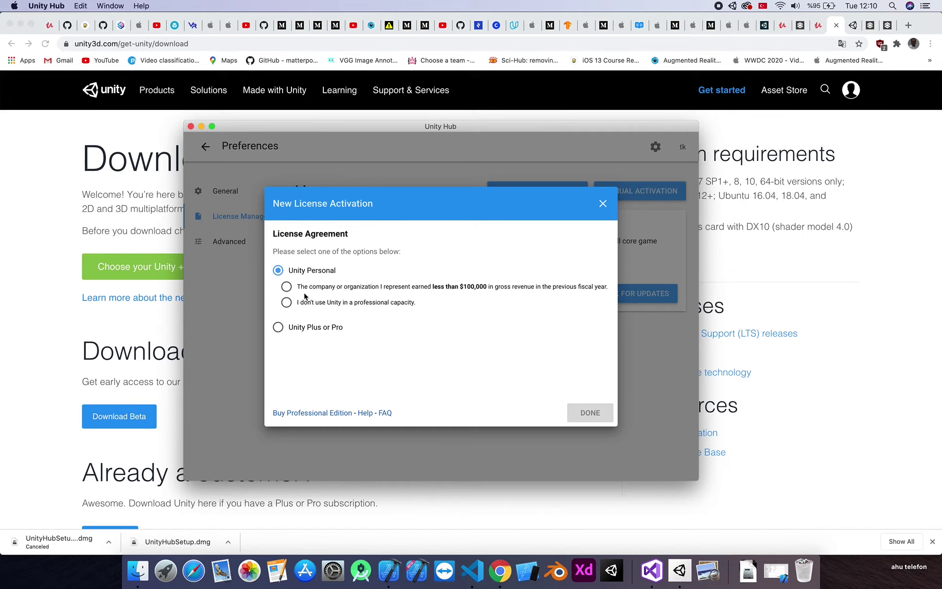
{"action": "left_click", "coordinate": [287, 287]}
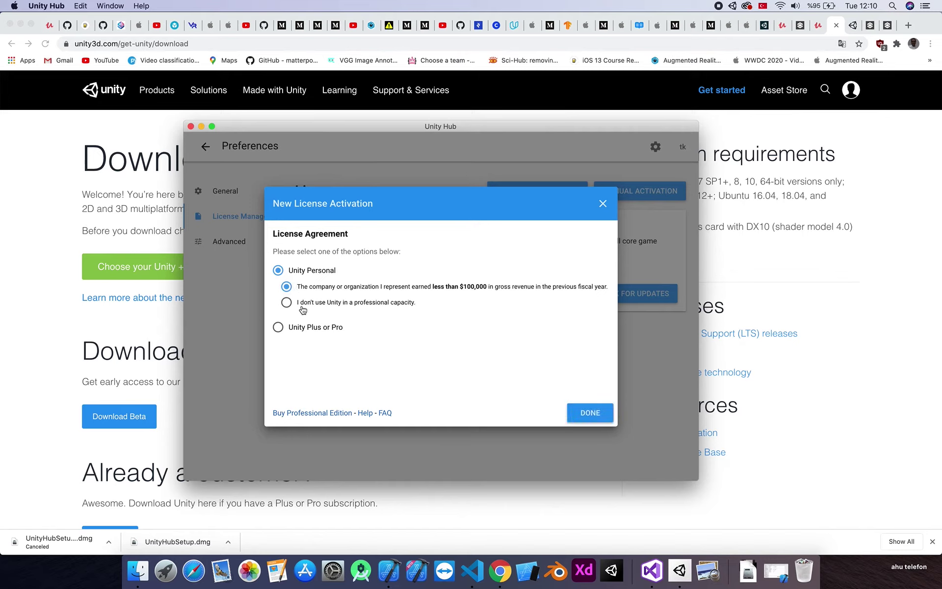
{"action": "left_click", "coordinate": [287, 302]}
{"action": "left_click", "coordinate": [585, 420]}
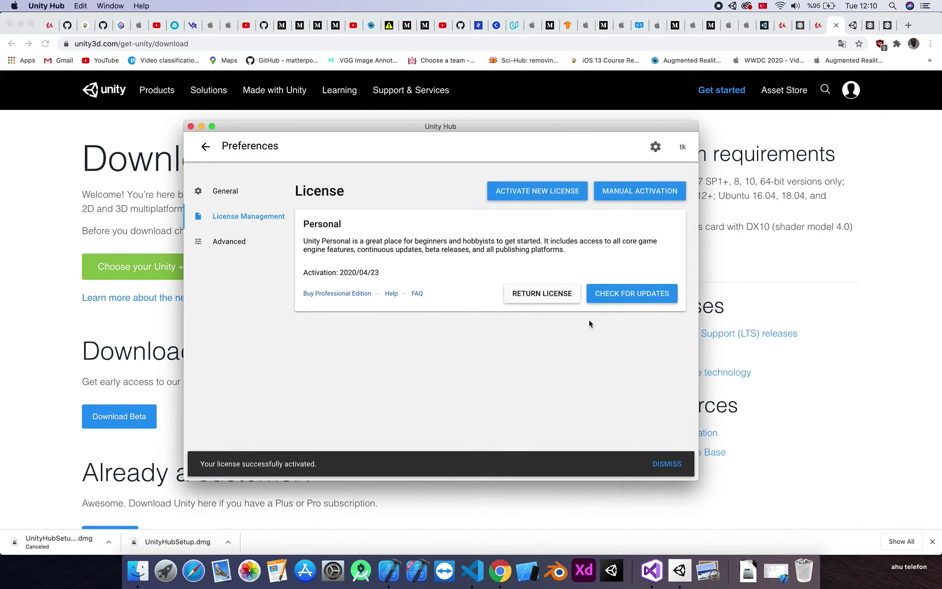
Step: Dismiss a second license activation and return from Preferences to the Projects page
{"action": "left_click", "coordinate": [548, 195]}
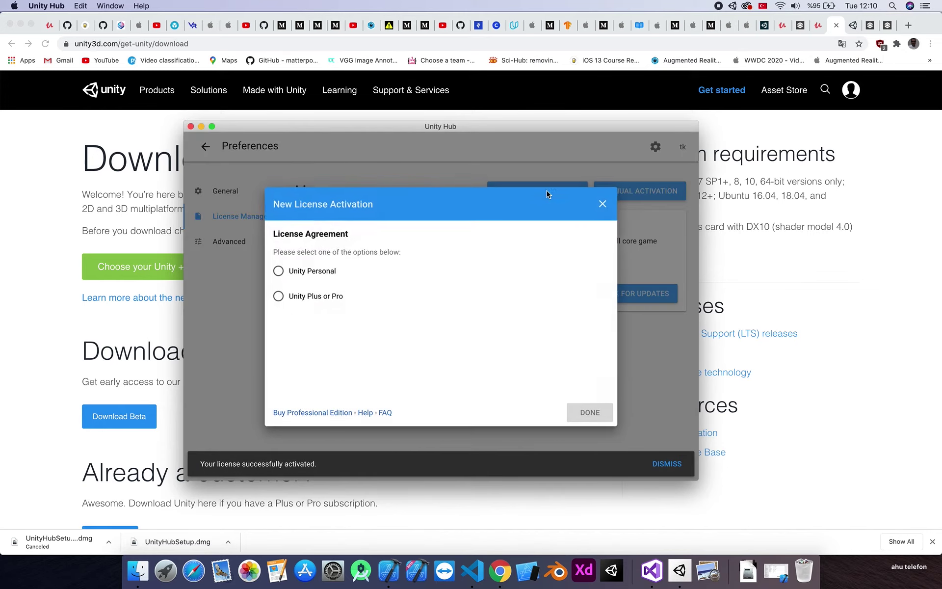
{"action": "left_click", "coordinate": [602, 204]}
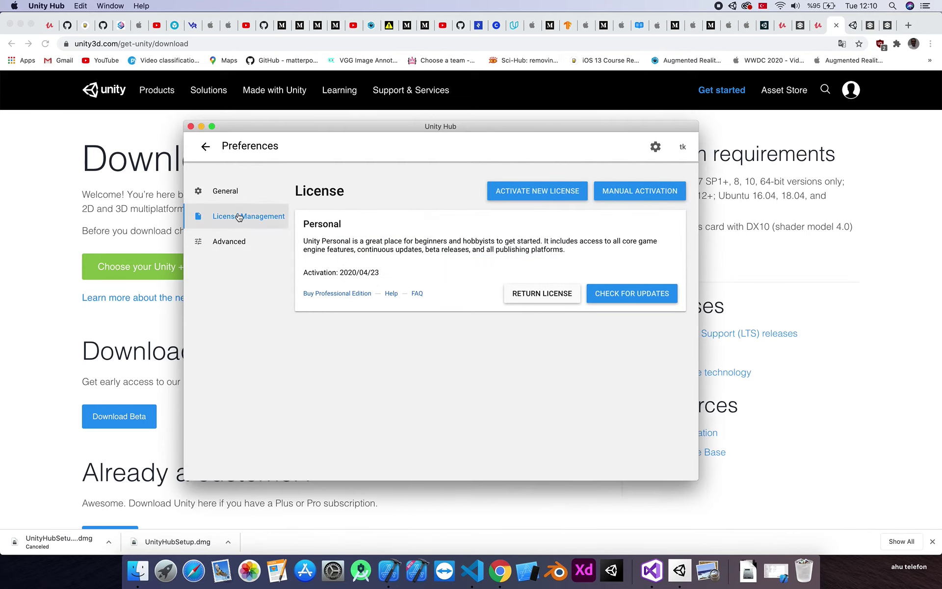
{"action": "left_click", "coordinate": [223, 191]}
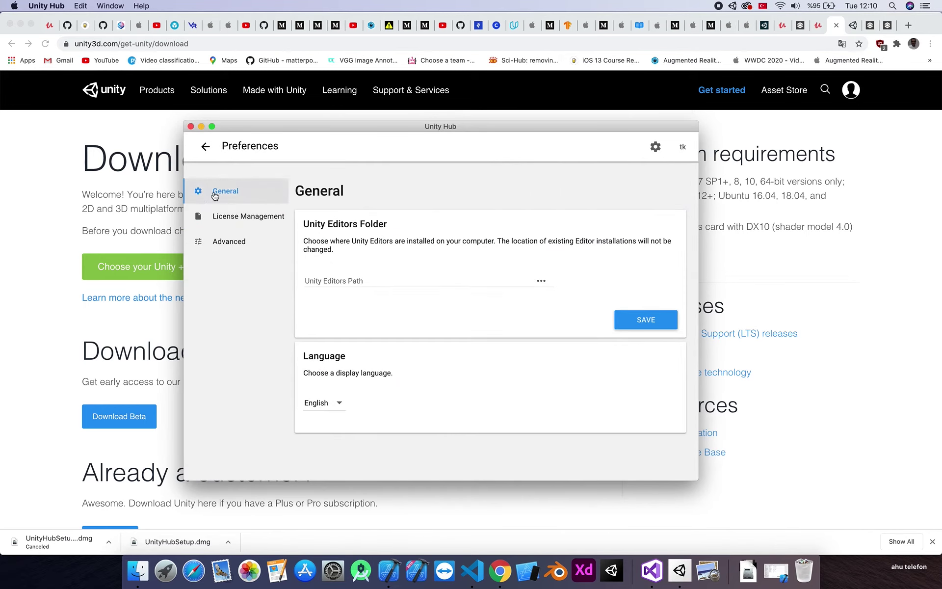
{"action": "left_click", "coordinate": [205, 146]}
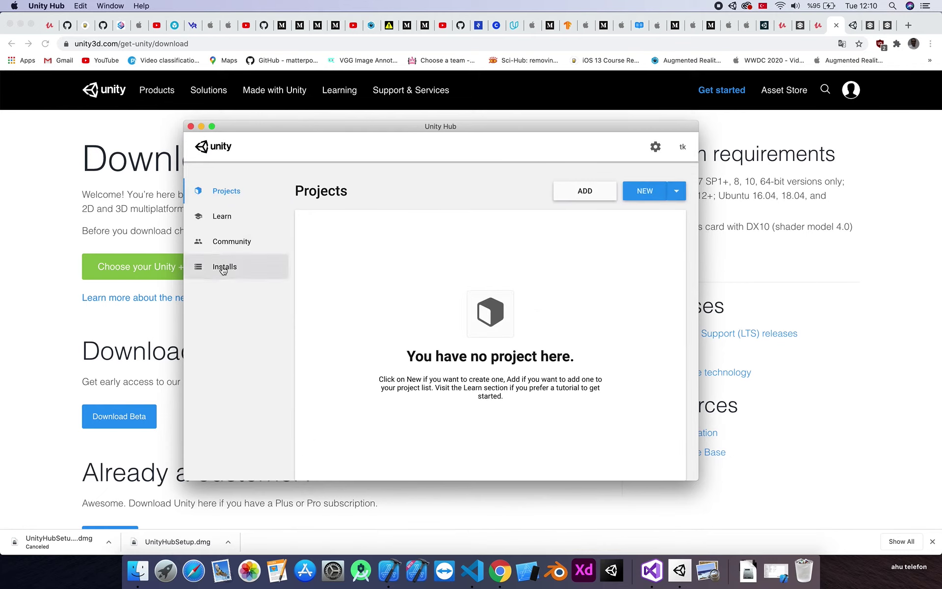
Step: Start a new 2019.1.11f1 project, cancel it, and show the Installs page listing 2019.4.9f1 and 2019.1.11f1
{"action": "left_click", "coordinate": [676, 191]}
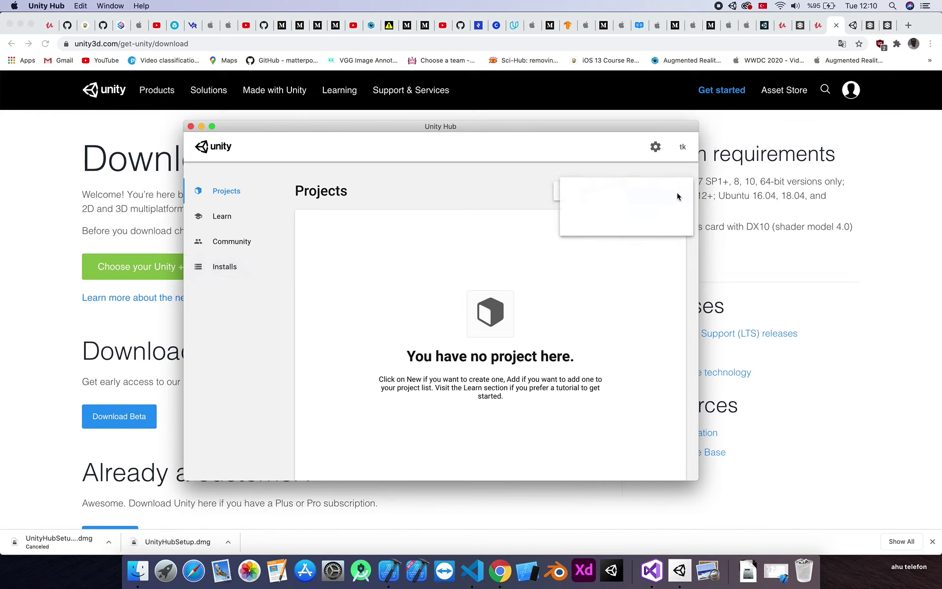
{"action": "left_click", "coordinate": [613, 221]}
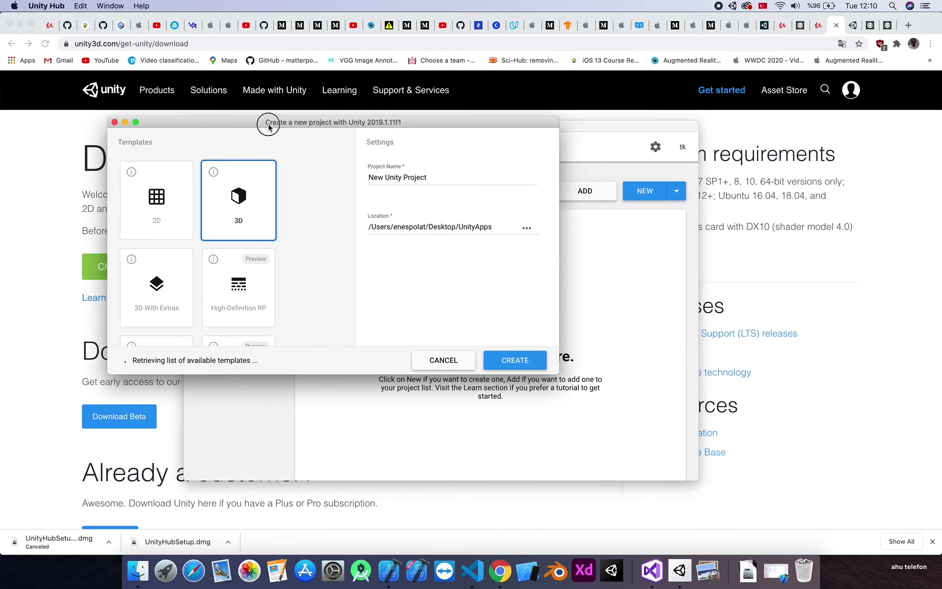
{"action": "left_click_drag", "start_coordinate": [267, 122], "coordinate": [391, 140]}
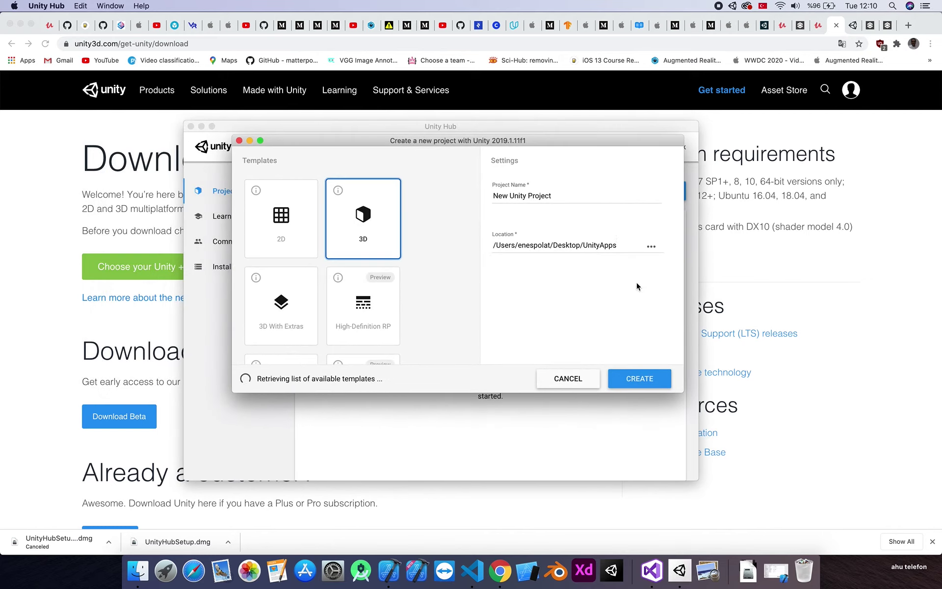
{"action": "left_click", "coordinate": [562, 379]}
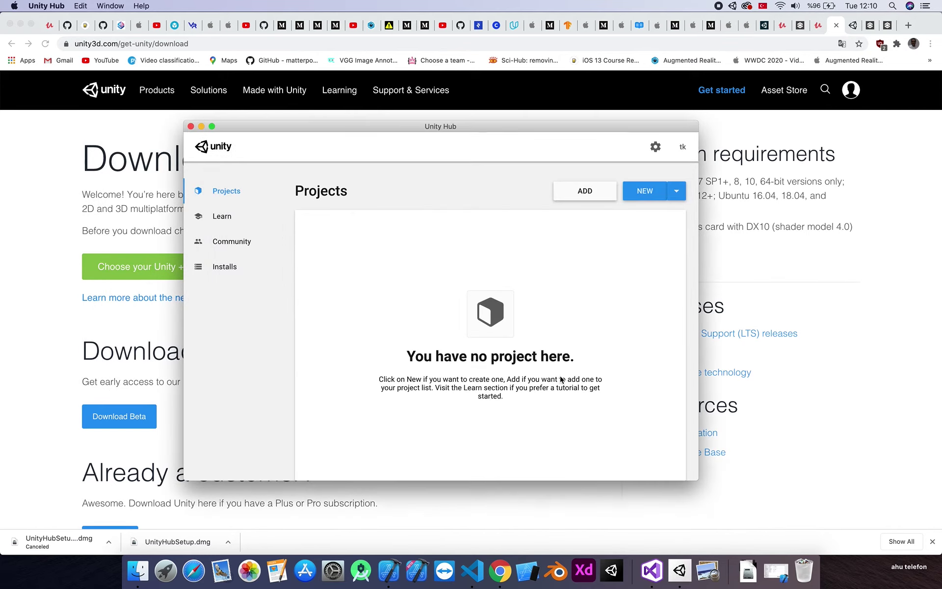
{"action": "left_click", "coordinate": [226, 270]}
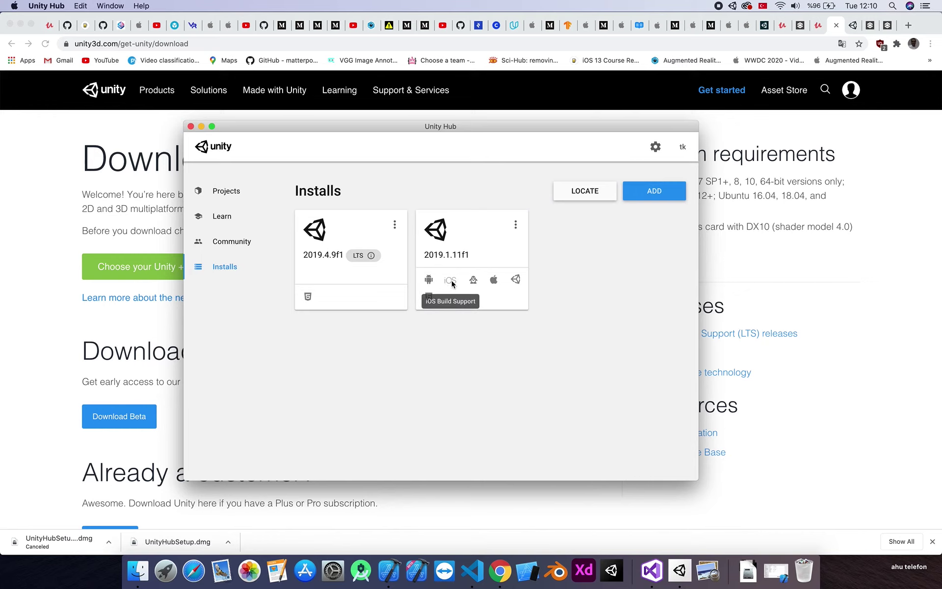
Step: Open Add Modules for 2019.1.11f1, toggle tvOS Build Support off again, and close without adding
{"action": "left_click", "coordinate": [516, 227]}
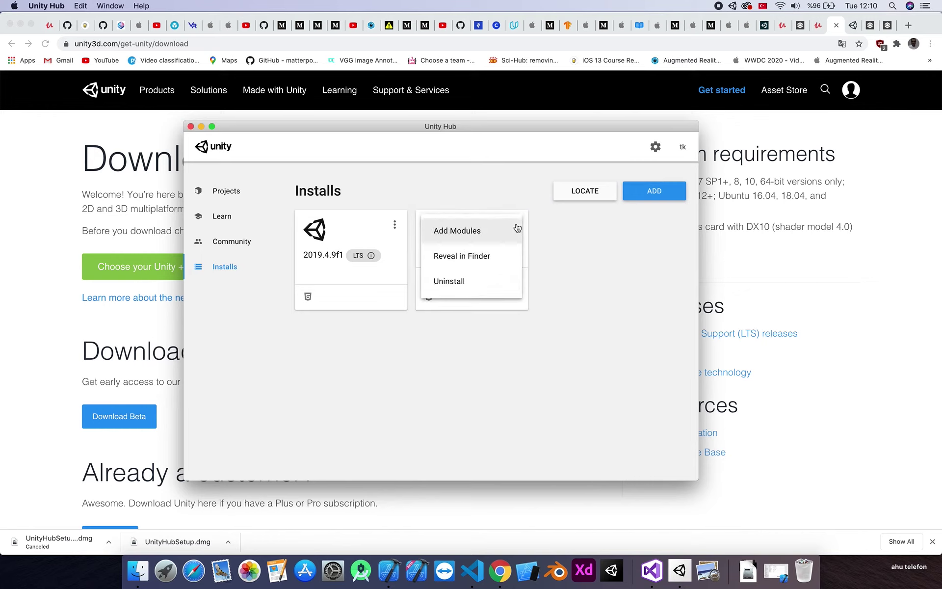
{"action": "left_click", "coordinate": [469, 231]}
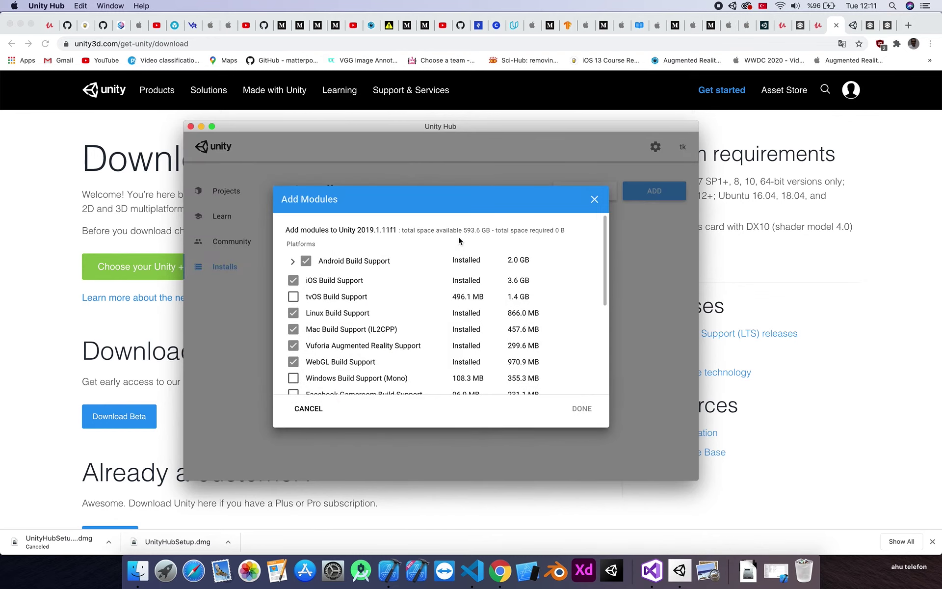
{"action": "left_click", "coordinate": [293, 297]}
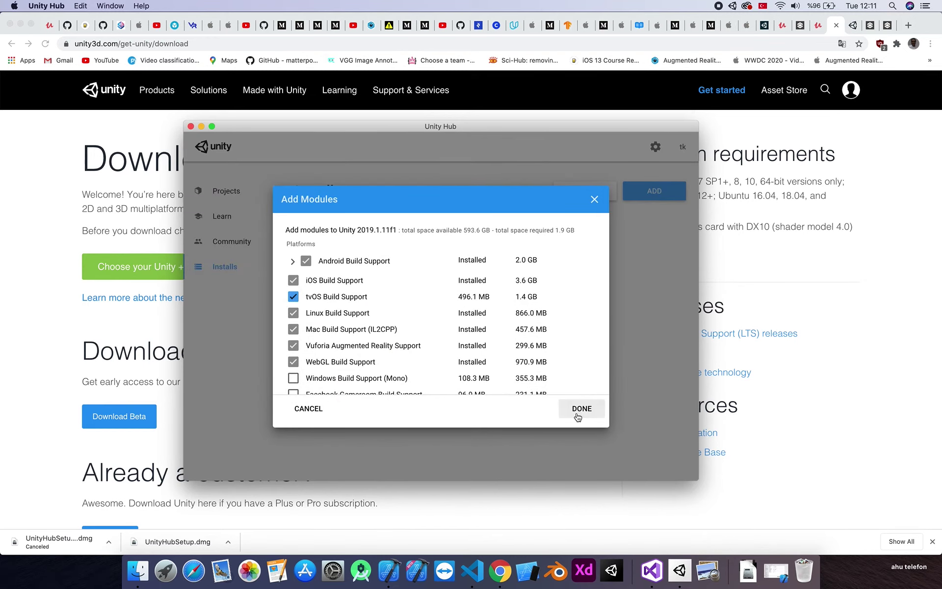
{"action": "left_click", "coordinate": [294, 297]}
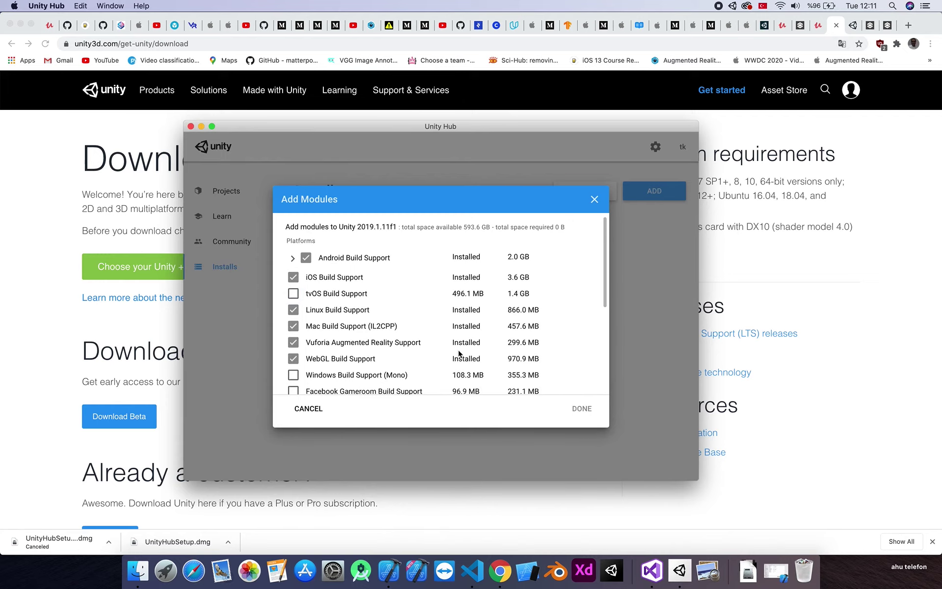
{"action": "left_click", "coordinate": [594, 198]}
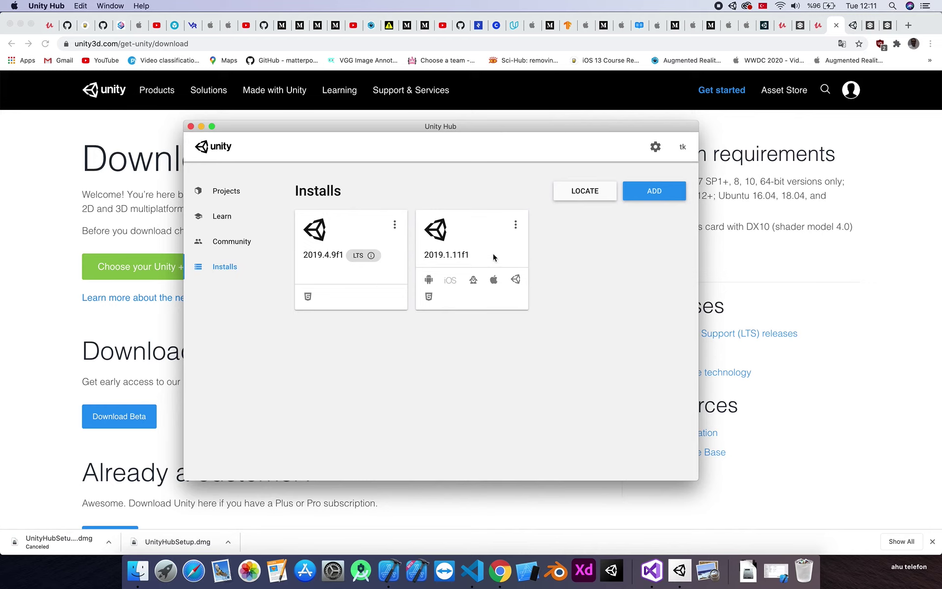
Step: Reopen the 2019.1.11f1 module list, review the installed modules, and cancel without changes
{"action": "left_click", "coordinate": [515, 227]}
{"action": "left_click", "coordinate": [471, 229]}
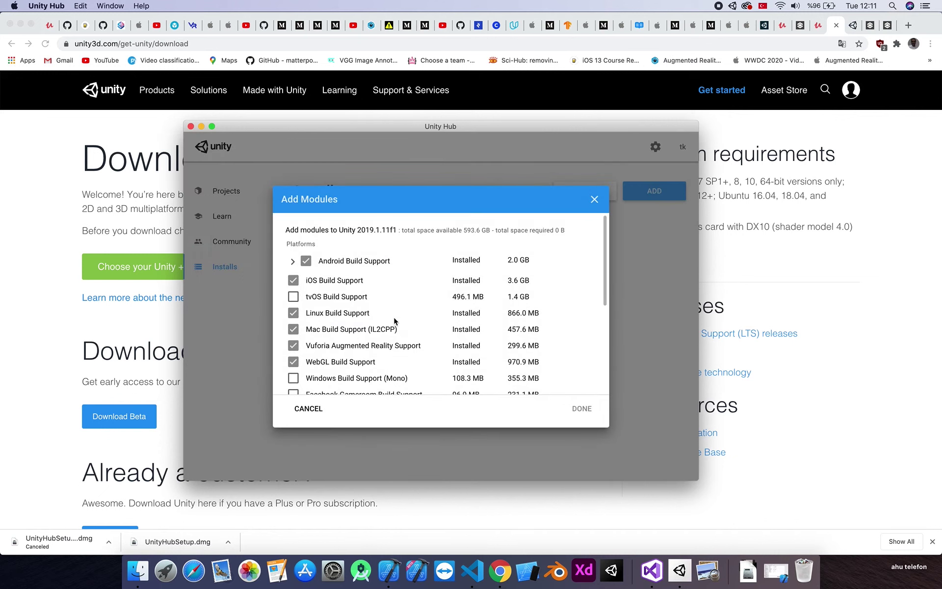
{"action": "scroll", "coordinate": [356, 338], "scroll_direction": "down", "scroll_amount": 2}
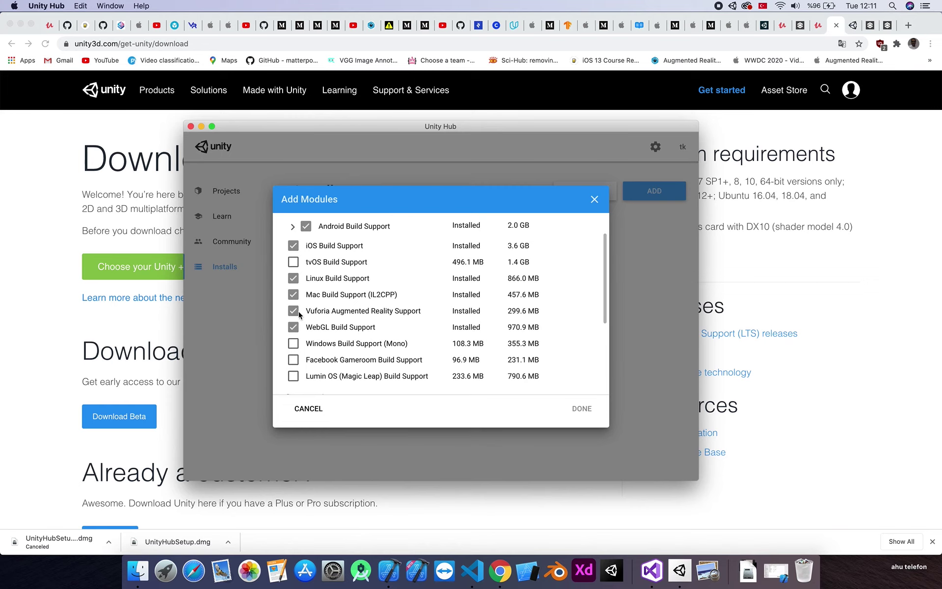
{"action": "left_click", "coordinate": [314, 411]}
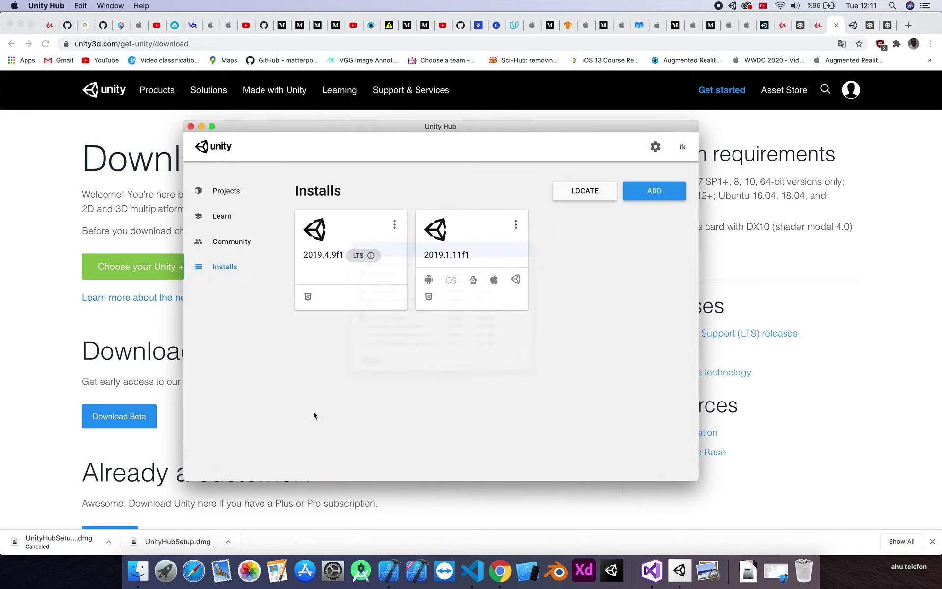
Step: Choose Unity 2020.1.6f1 in Add Unity Version and browse its available modules
{"action": "left_click", "coordinate": [638, 192]}
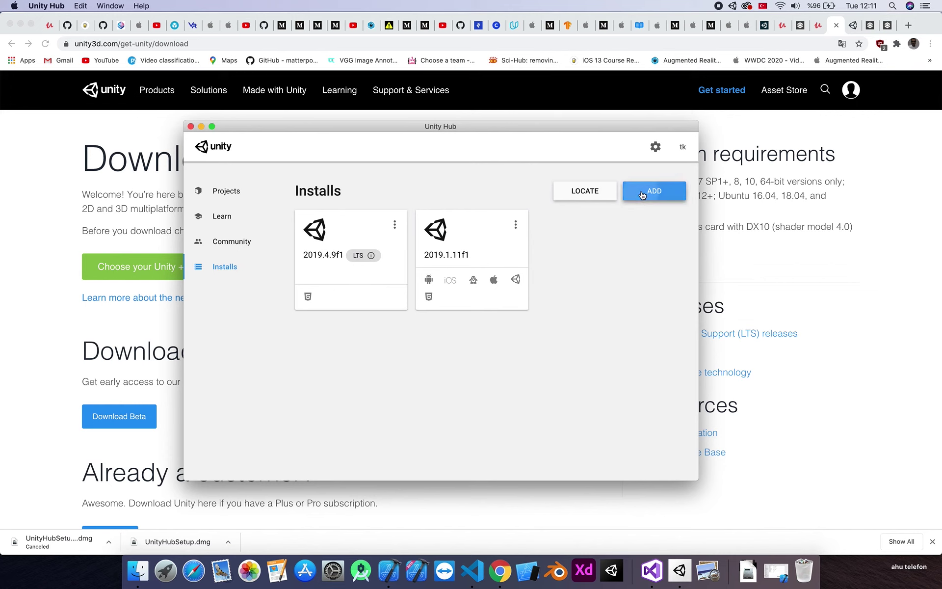
{"action": "left_click", "coordinate": [306, 301]}
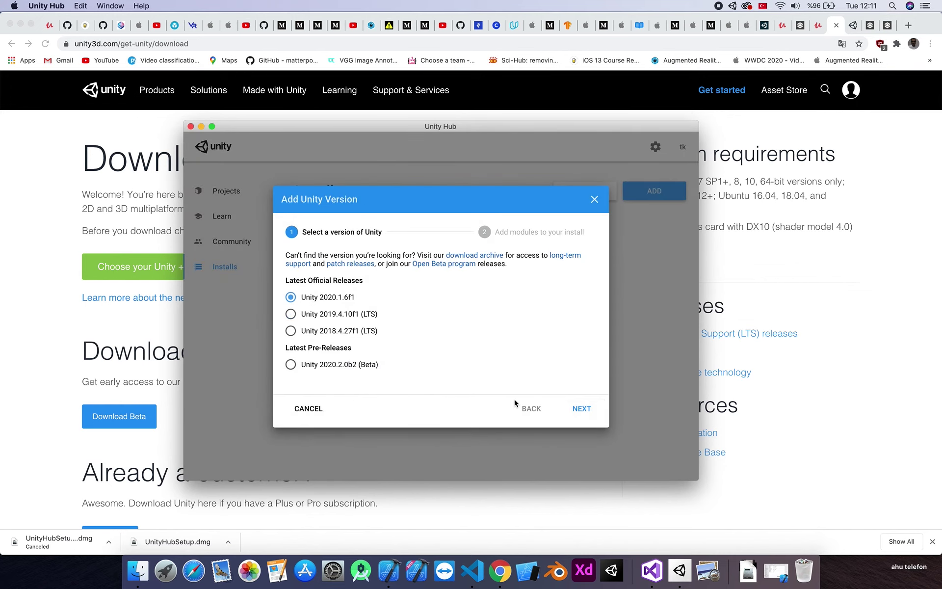
{"action": "left_click", "coordinate": [583, 408]}
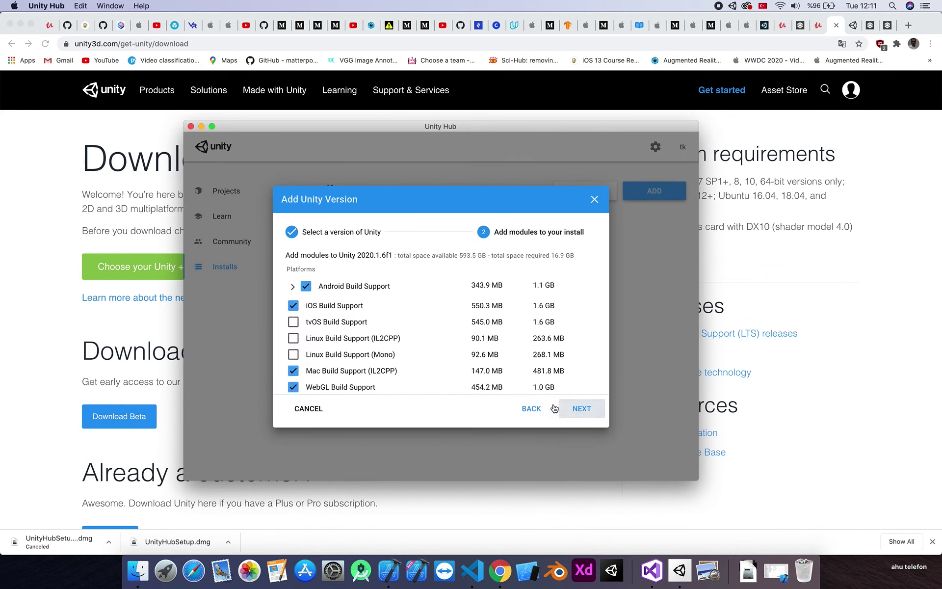
{"action": "scroll", "coordinate": [369, 334], "scroll_direction": "down", "scroll_amount": 3}
{"action": "scroll", "coordinate": [352, 319], "scroll_direction": "up", "scroll_amount": 5}
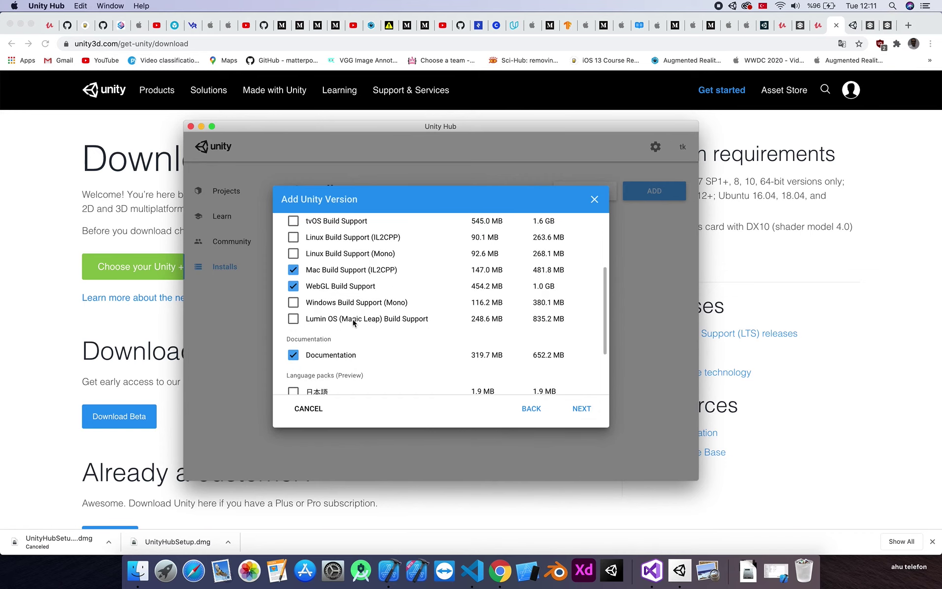
{"action": "scroll", "coordinate": [343, 284], "scroll_direction": "down", "scroll_amount": 3}
{"action": "scroll", "coordinate": [346, 290], "scroll_direction": "up", "scroll_amount": 4}
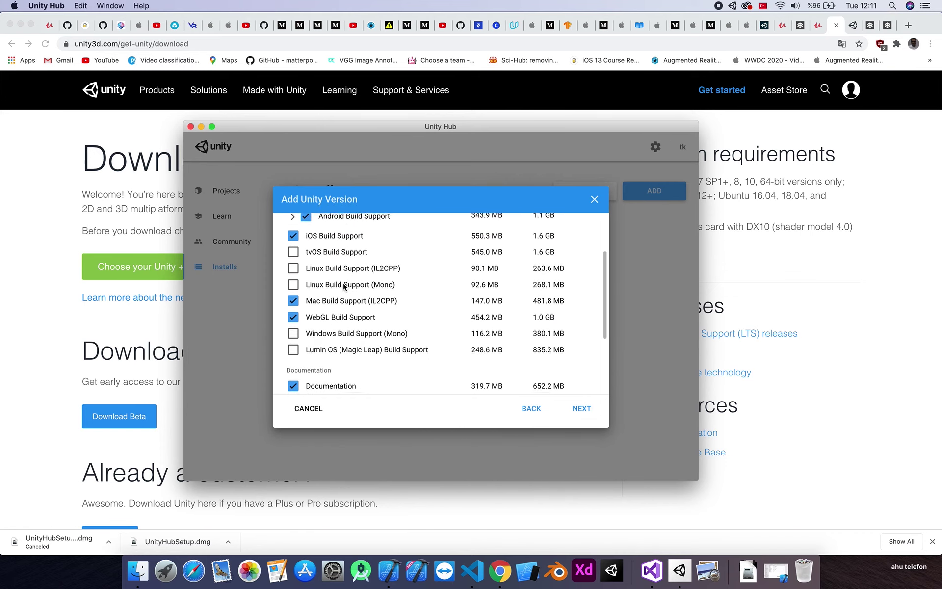
{"action": "scroll", "coordinate": [351, 298], "scroll_direction": "up", "scroll_amount": 1}
{"action": "scroll", "coordinate": [351, 298], "scroll_direction": "down", "scroll_amount": 2}
{"action": "scroll", "coordinate": [351, 300], "scroll_direction": "down", "scroll_amount": 1}
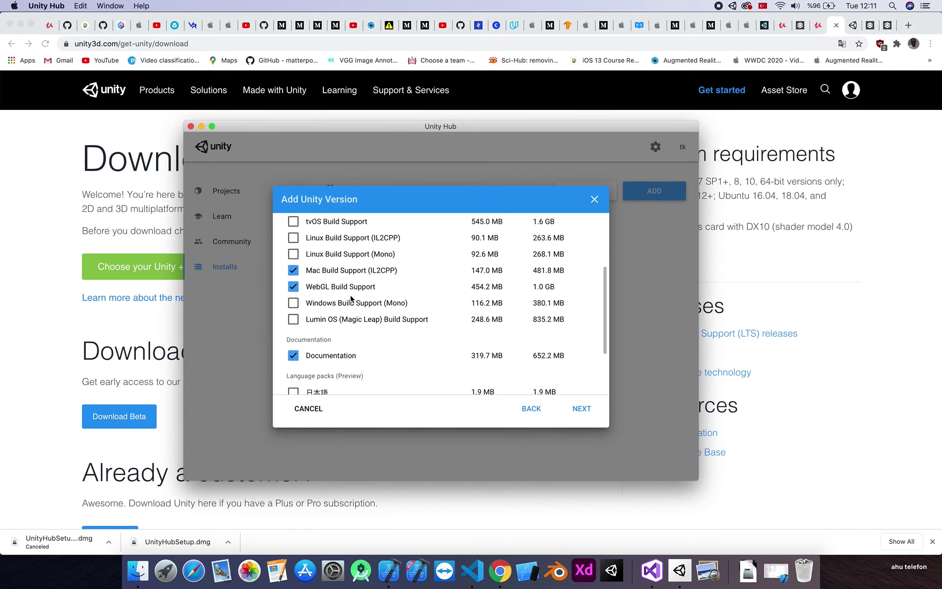
{"action": "scroll", "coordinate": [347, 303], "scroll_direction": "up", "scroll_amount": 2}
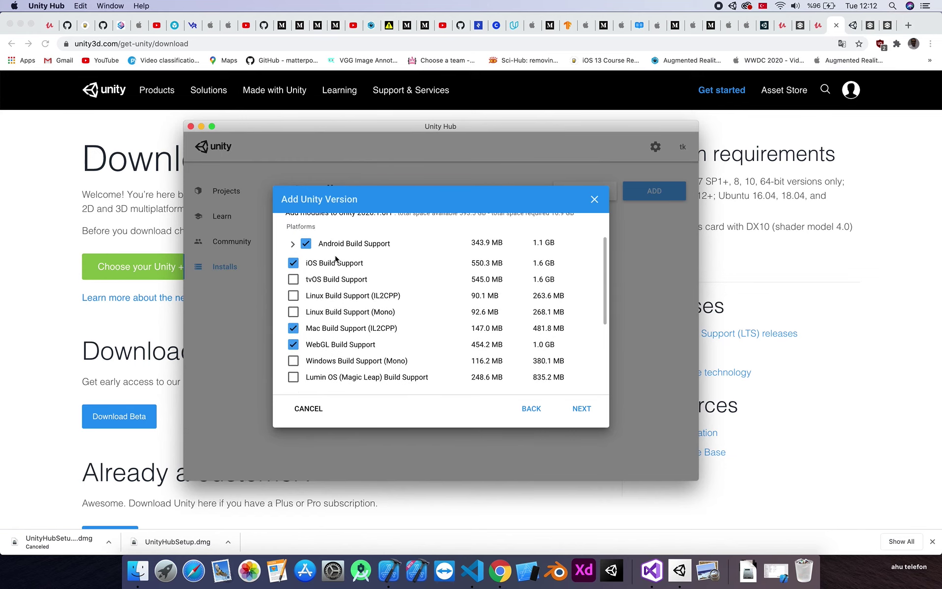
{"action": "scroll", "coordinate": [320, 263], "scroll_direction": "up", "scroll_amount": 2}
{"action": "scroll", "coordinate": [332, 348], "scroll_direction": "down", "scroll_amount": 1}
{"action": "scroll", "coordinate": [333, 346], "scroll_direction": "down", "scroll_amount": 1}
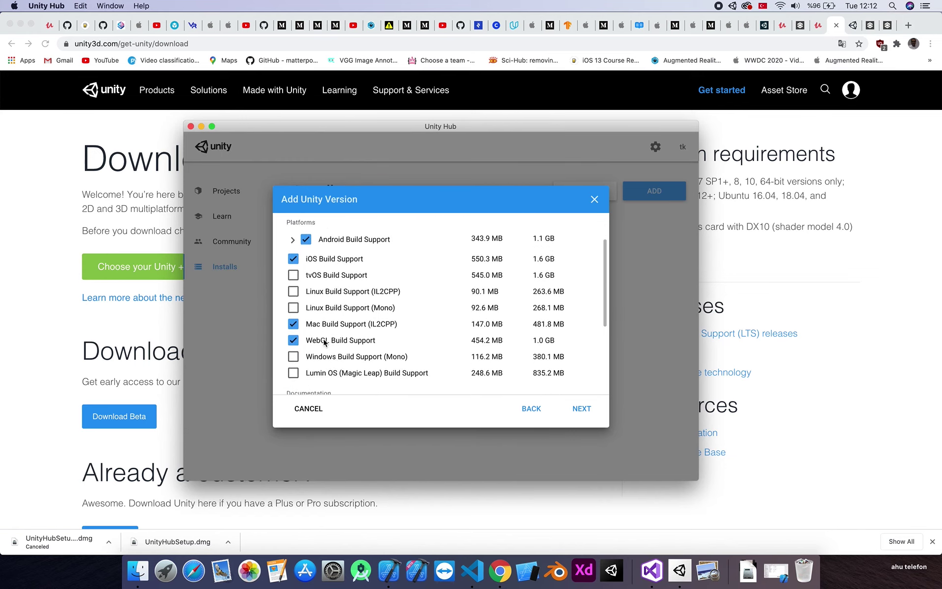
{"action": "scroll", "coordinate": [353, 341], "scroll_direction": "up", "scroll_amount": 1}
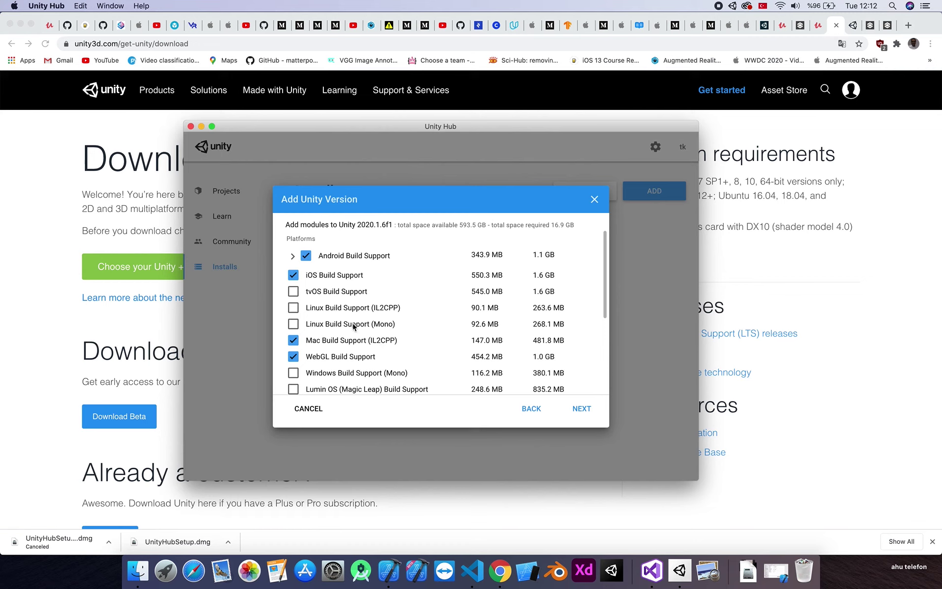
{"action": "scroll", "coordinate": [367, 329], "scroll_direction": "down", "scroll_amount": 3}
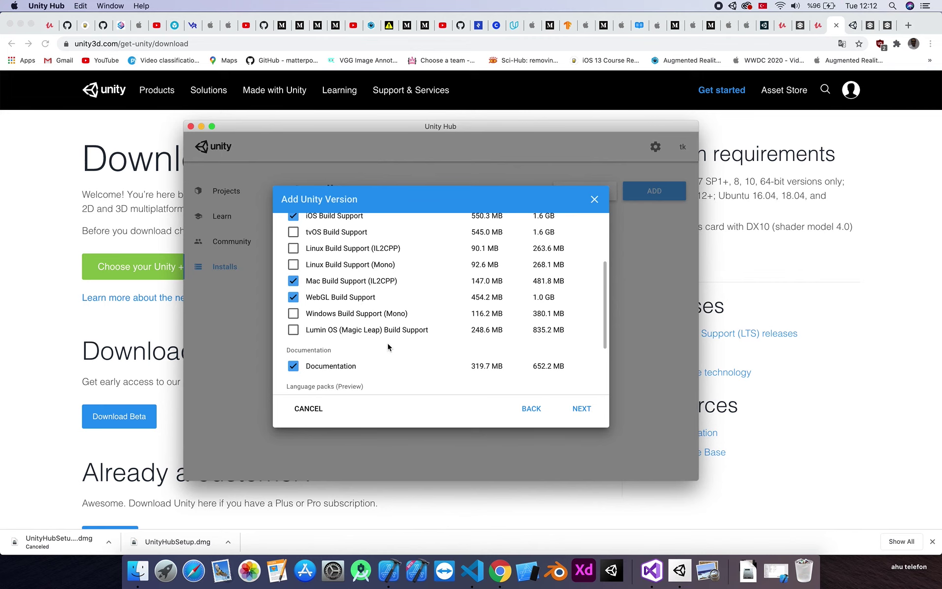
{"action": "scroll", "coordinate": [382, 322], "scroll_direction": "down", "scroll_amount": 2}
Step: Preview the modules for Unity 2018.4.27f1, then return to the version choice
{"action": "left_click", "coordinate": [531, 409]}
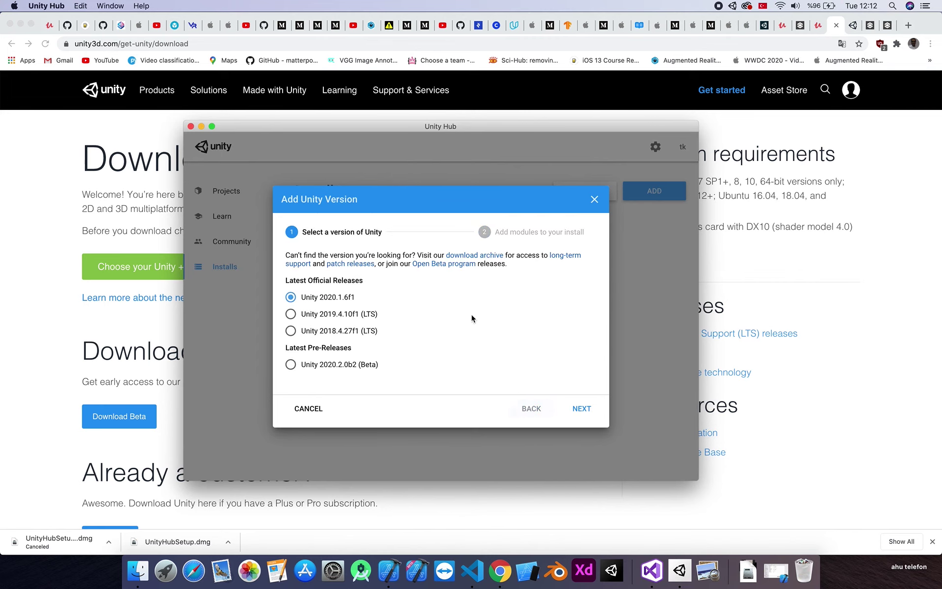
{"action": "left_click", "coordinate": [318, 332]}
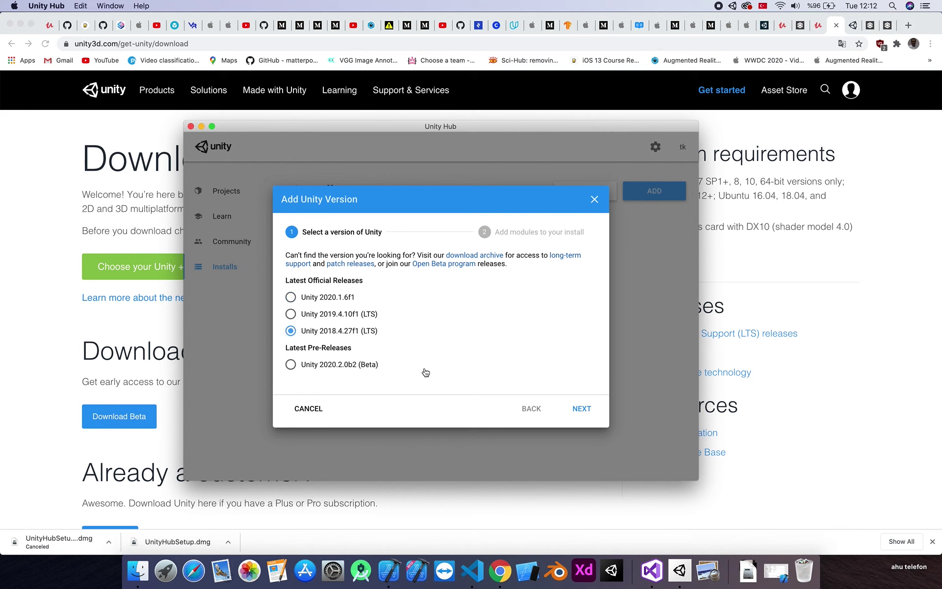
{"action": "left_click", "coordinate": [580, 408]}
{"action": "scroll", "coordinate": [344, 324], "scroll_direction": "down", "scroll_amount": 2}
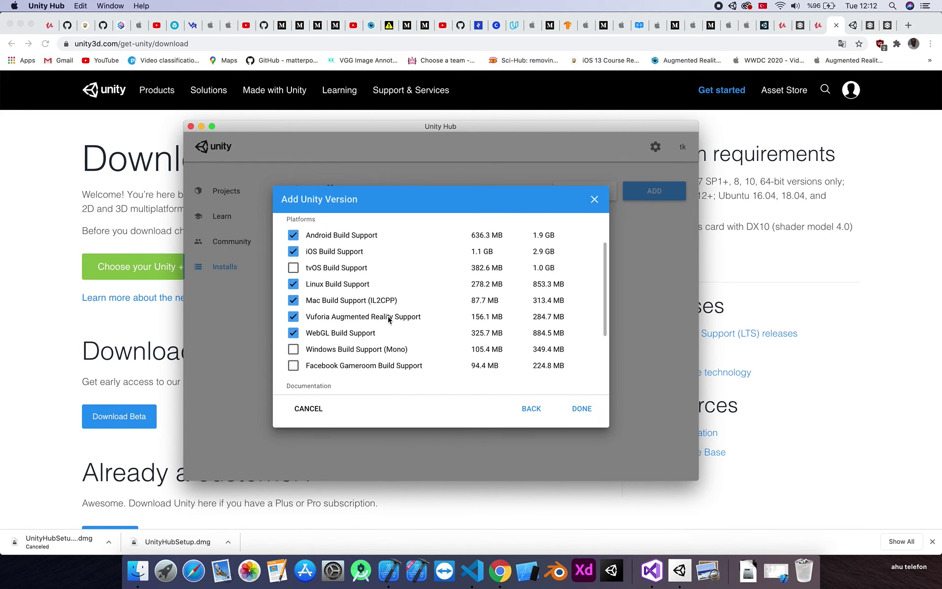
{"action": "scroll", "coordinate": [403, 309], "scroll_direction": "up", "scroll_amount": 2}
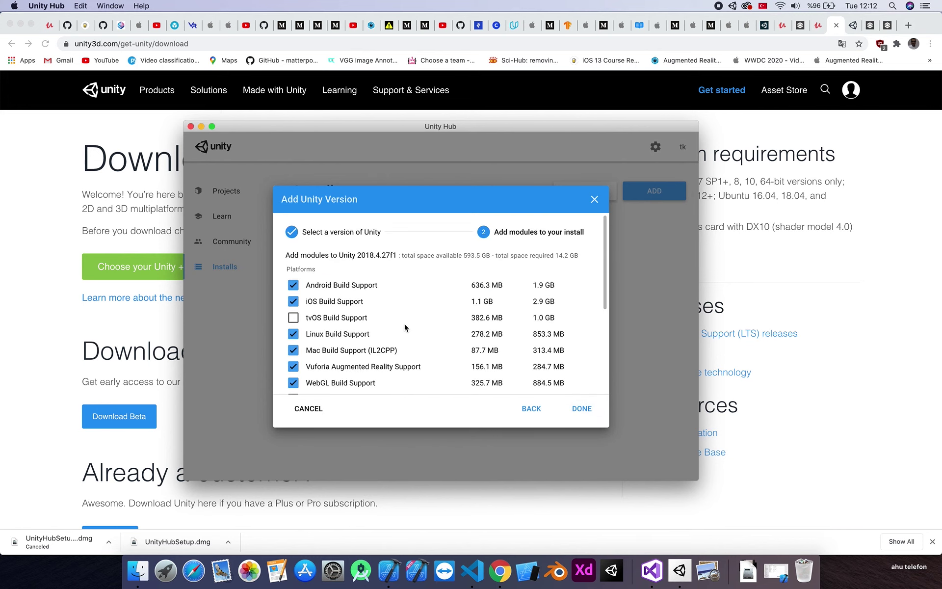
{"action": "scroll", "coordinate": [490, 344], "scroll_direction": "down", "scroll_amount": 2}
{"action": "left_click", "coordinate": [530, 409]}
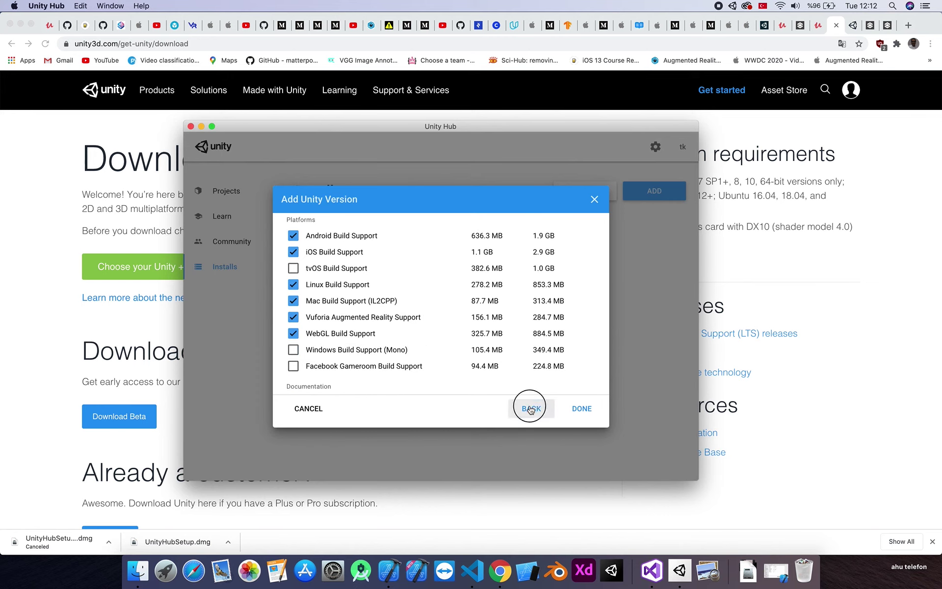
Step: Reselect Unity 2020.1.6f1 and add OpenJDK under Android Build Support
{"action": "left_click", "coordinate": [336, 298]}
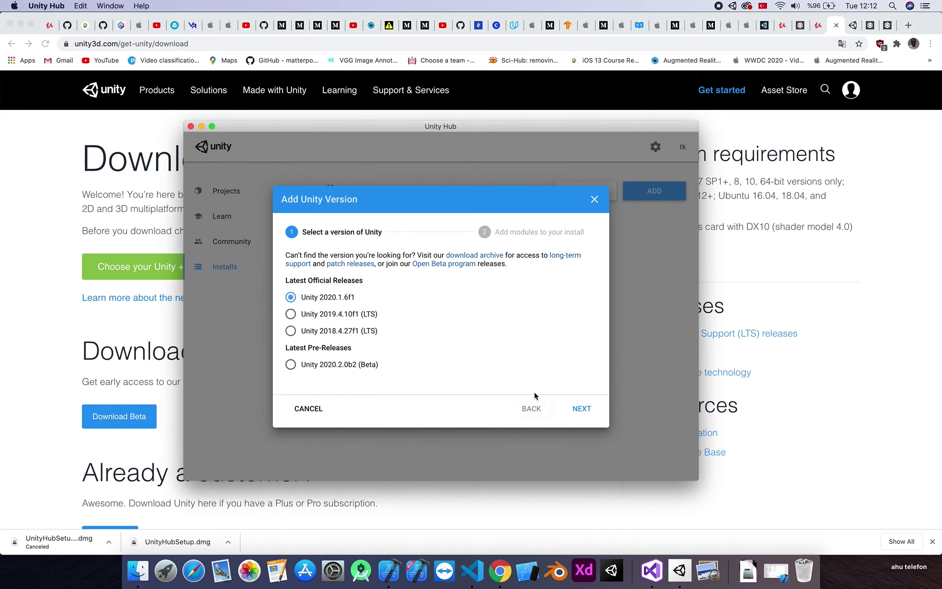
{"action": "left_click", "coordinate": [575, 408]}
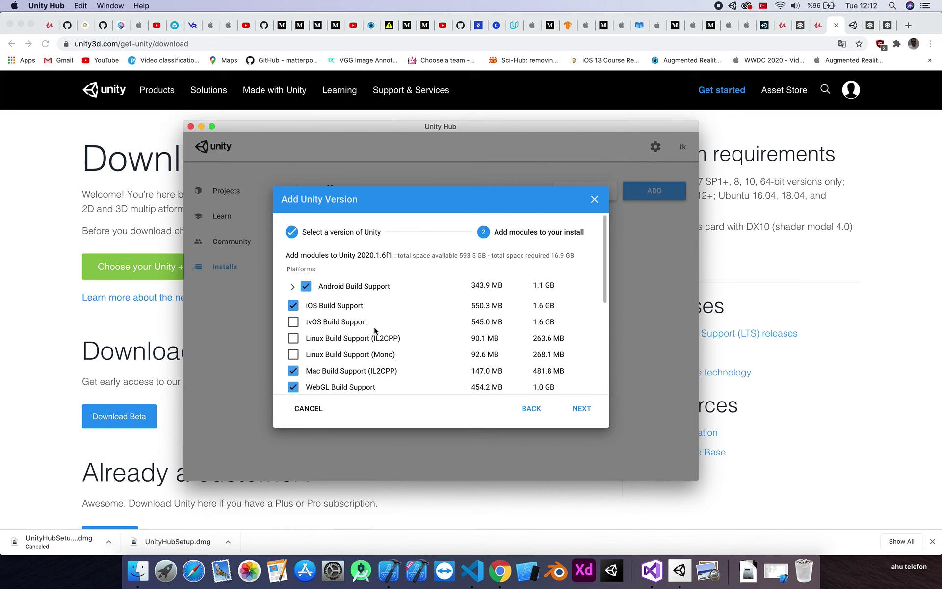
{"action": "left_click", "coordinate": [293, 287]}
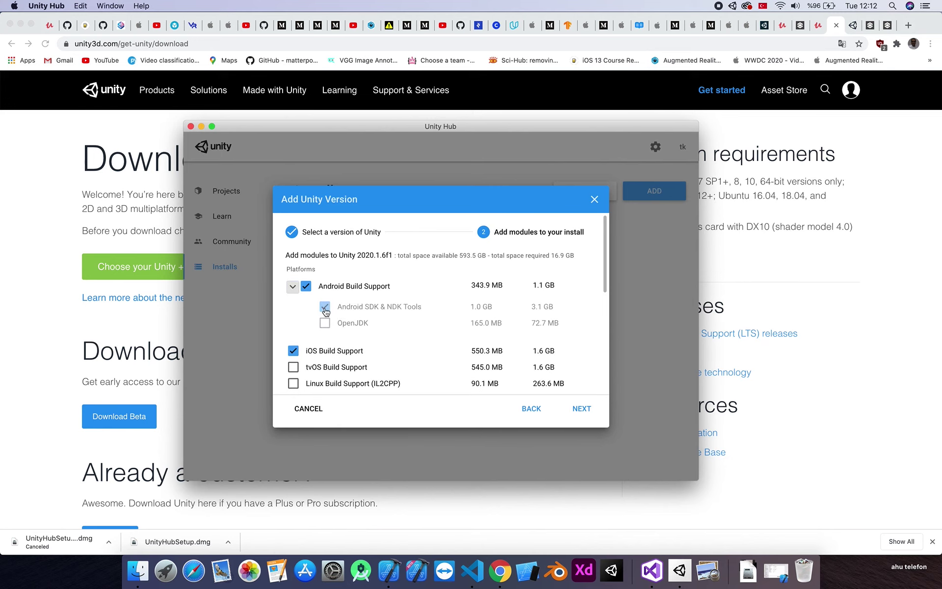
{"action": "left_click", "coordinate": [325, 324]}
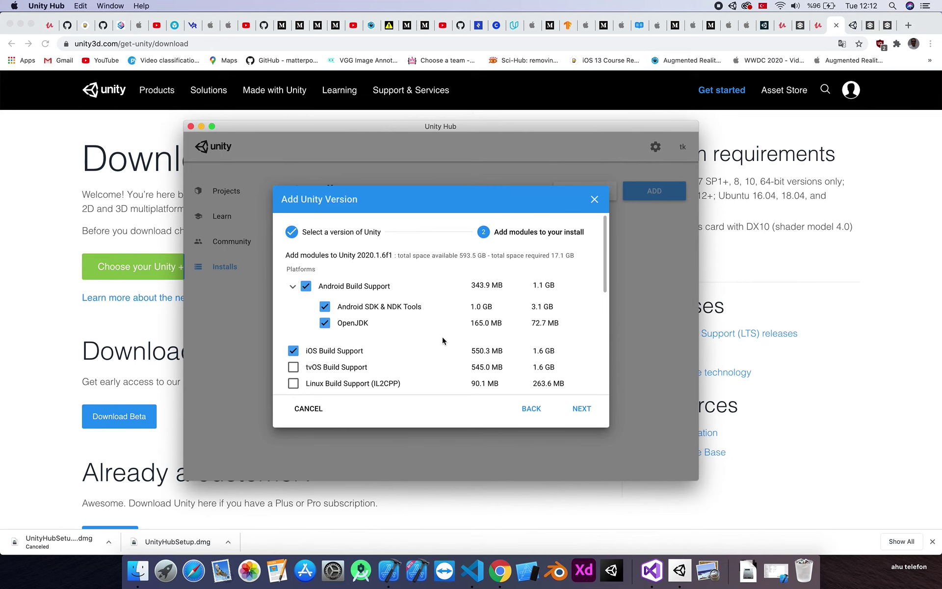
Step: Accept the Android SDK and NDK licence terms and start the installation
{"action": "left_click", "coordinate": [584, 410]}
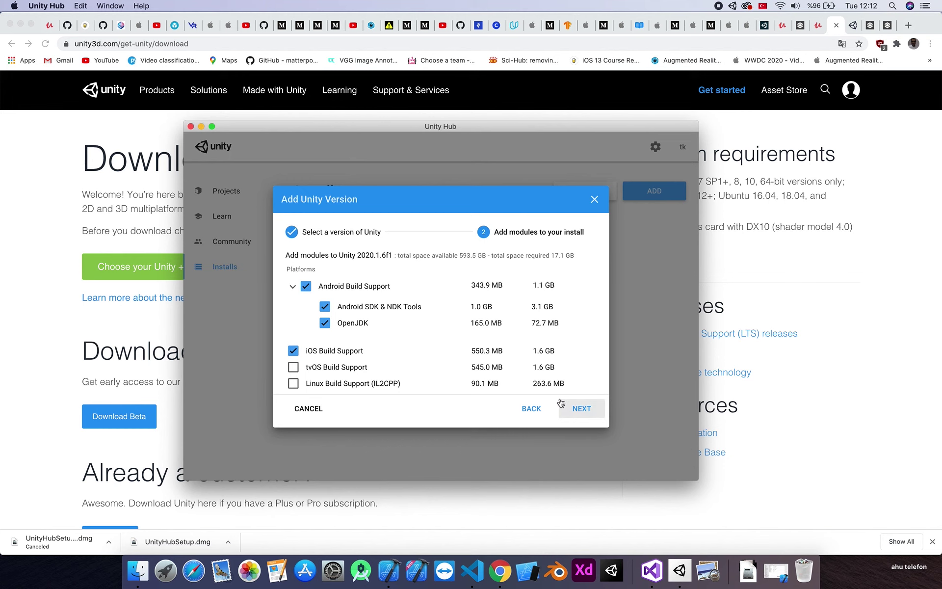
{"action": "left_click", "coordinate": [257, 385]}
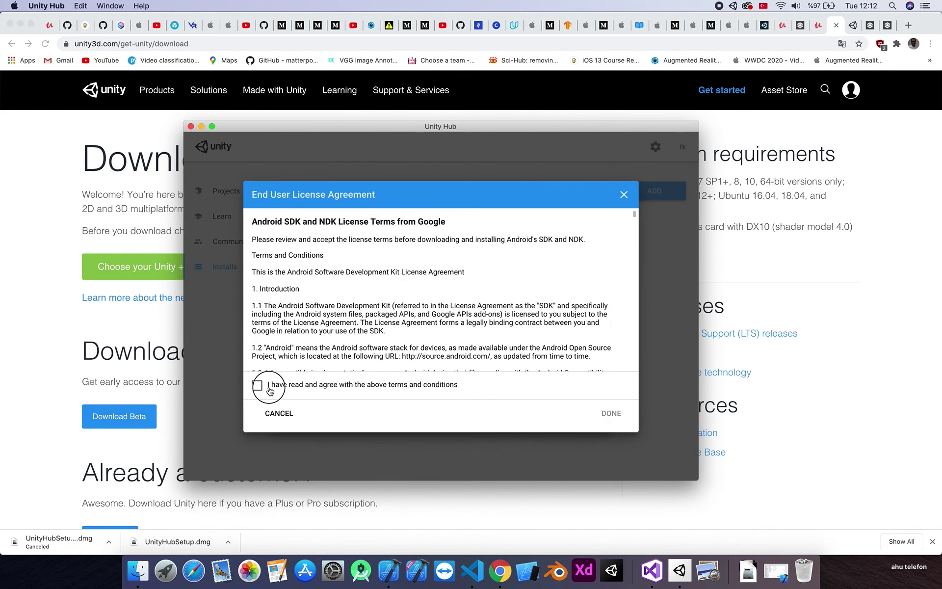
{"action": "left_click", "coordinate": [603, 408]}
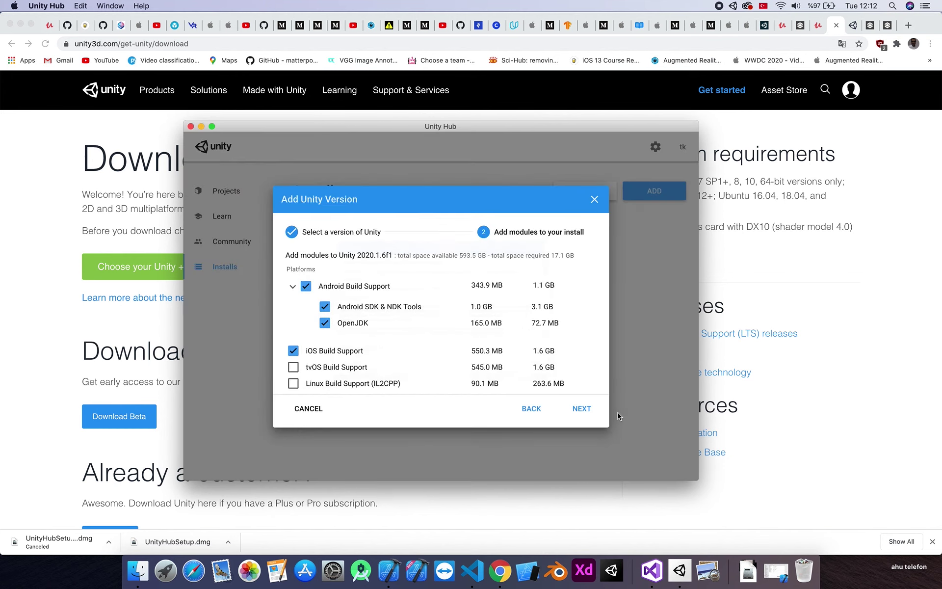